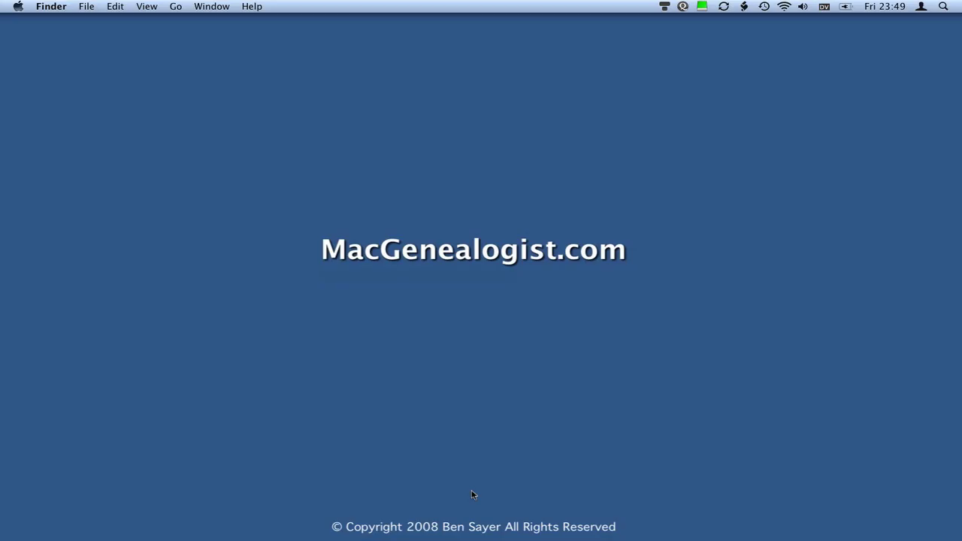
# Open a Finder window on the home folder, try list and icon views, then return to columns.
pyautogui.moveTo(367, 532)
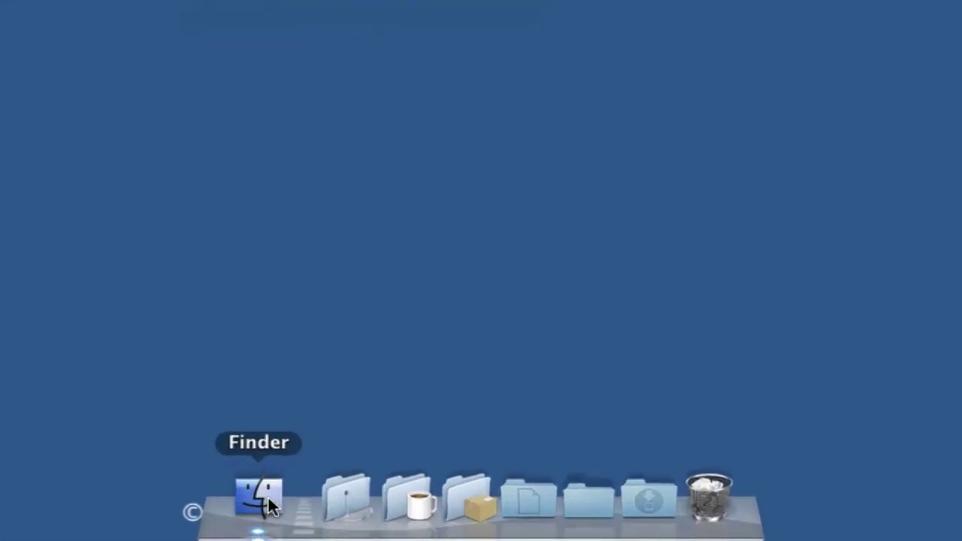
pyautogui.click(268, 501)
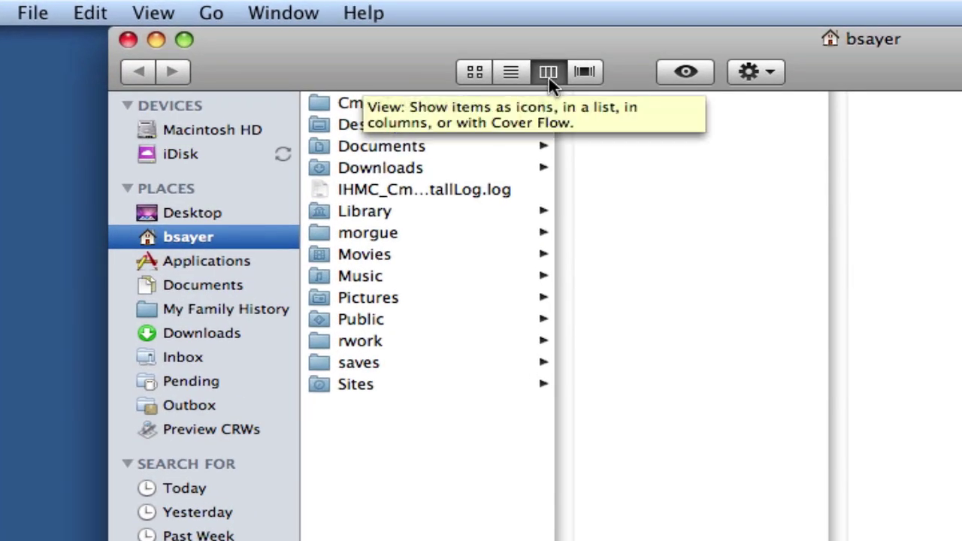
pyautogui.click(510, 73)
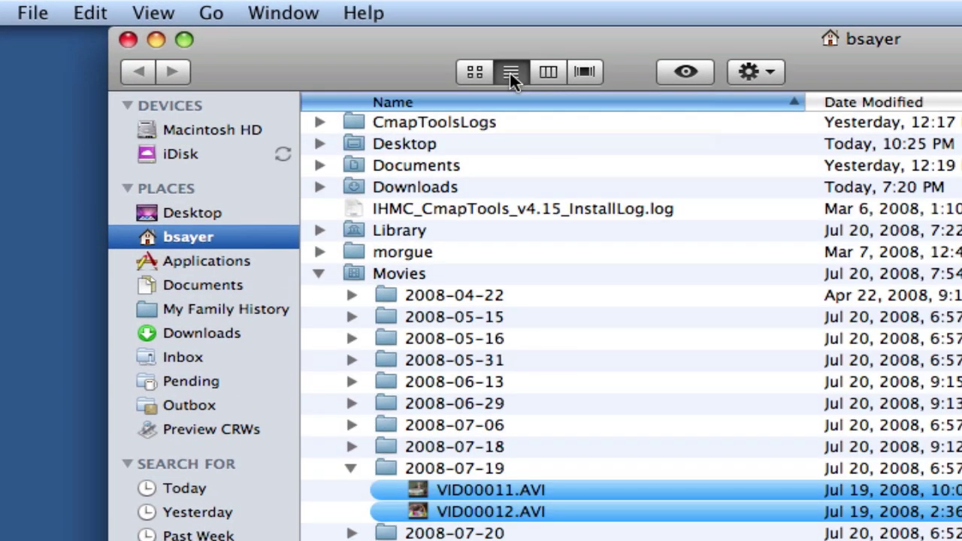
pyautogui.click(462, 67)
pyautogui.click(555, 73)
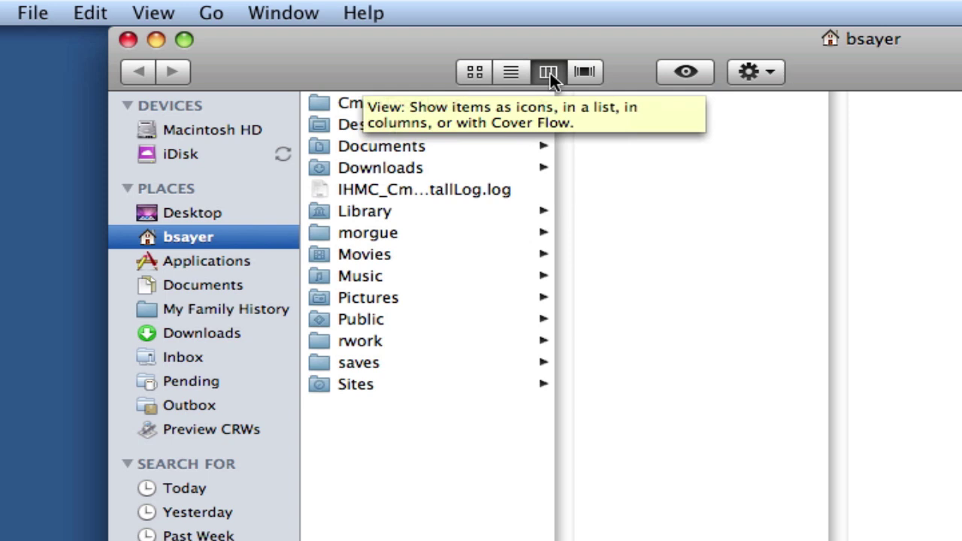
# Navigate to Documents > My Family History to reveal its Places subfolder.
pyautogui.click(244, 311)
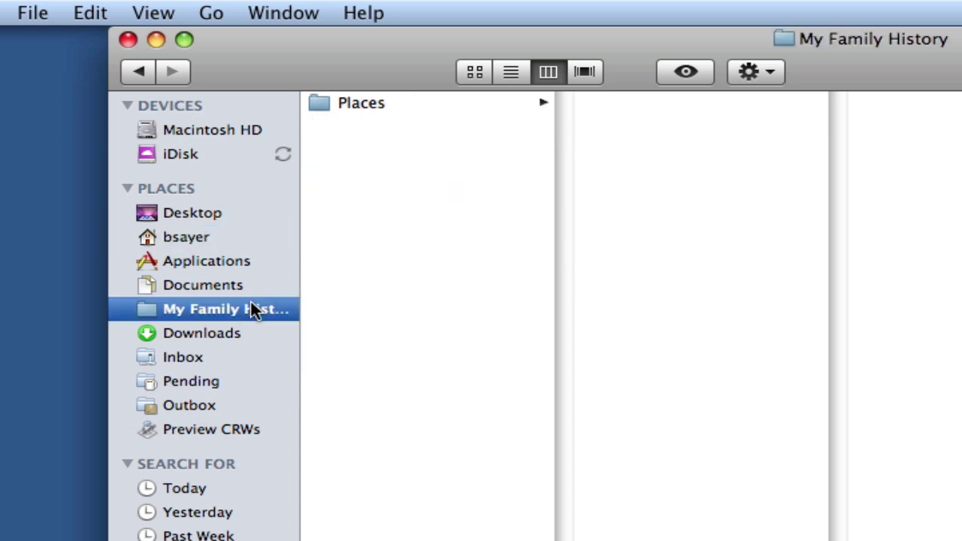
pyautogui.click(213, 291)
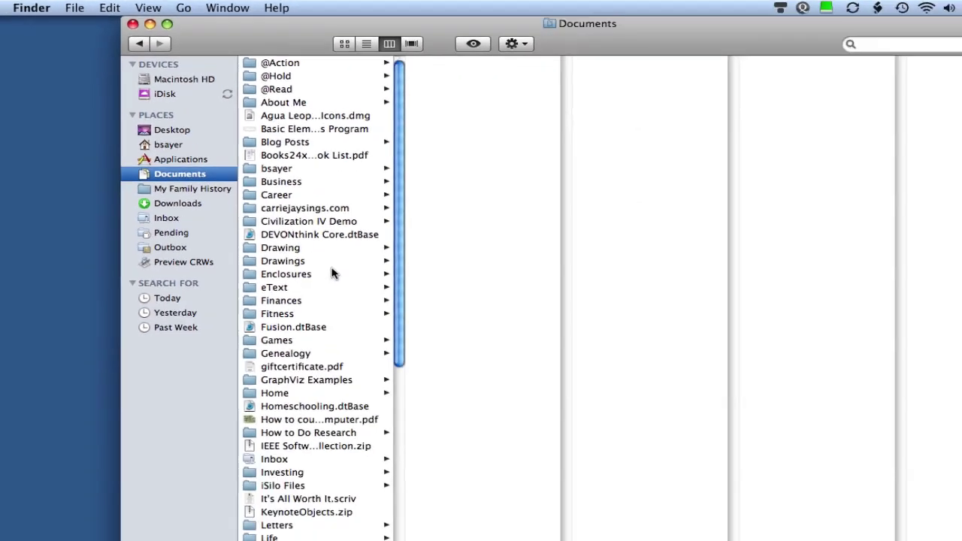
pyautogui.scroll(-5, 275, 373)
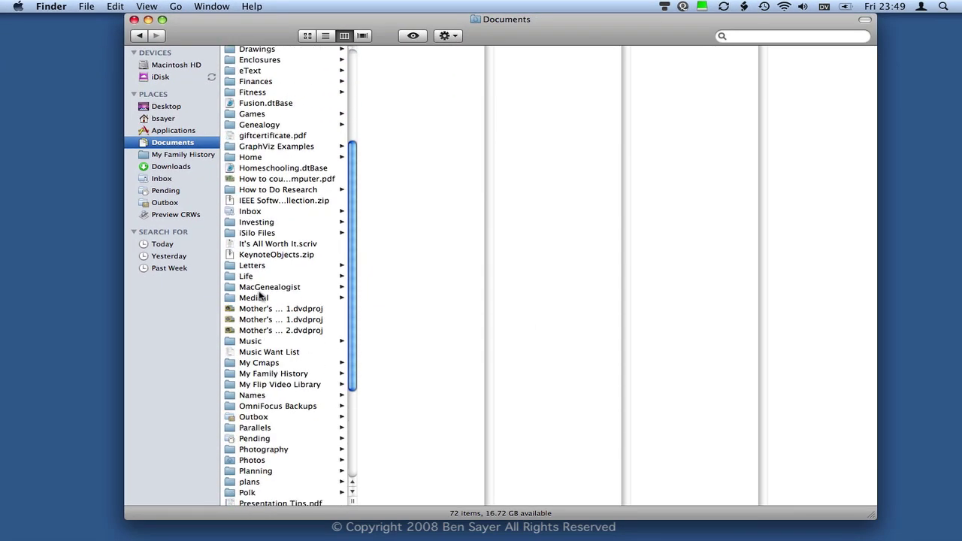
pyautogui.click(262, 374)
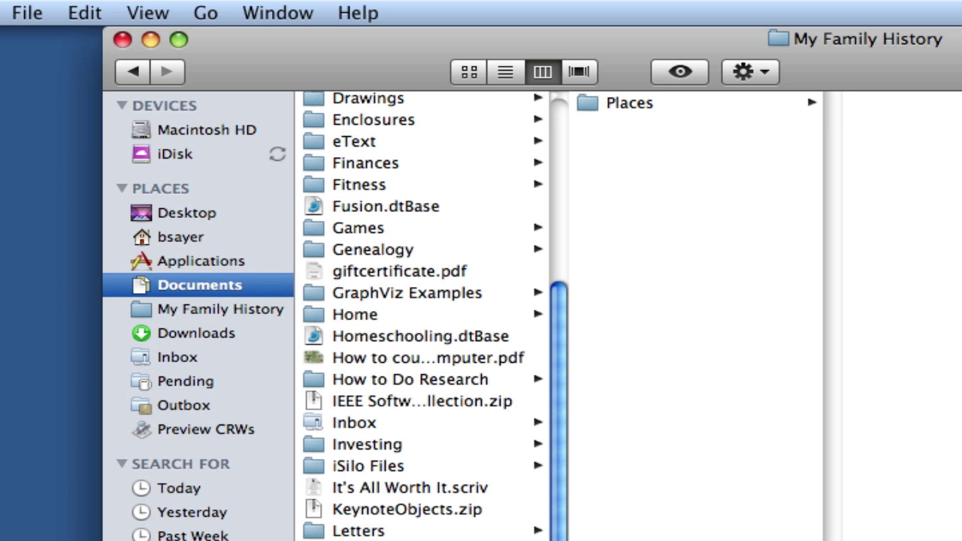
# Create a folder named 'Surnames' inside My Family History.
pyautogui.click(36, 13)
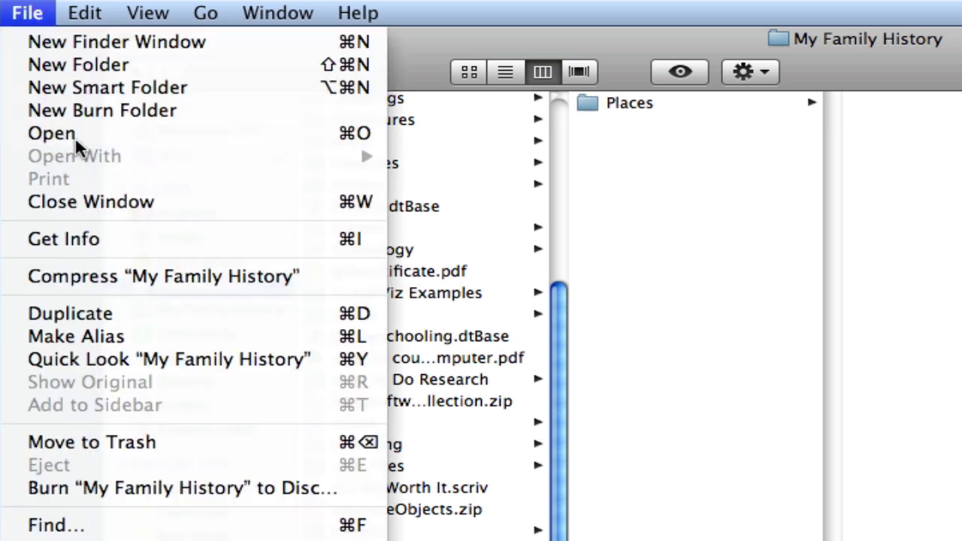
pyautogui.click(74, 64)
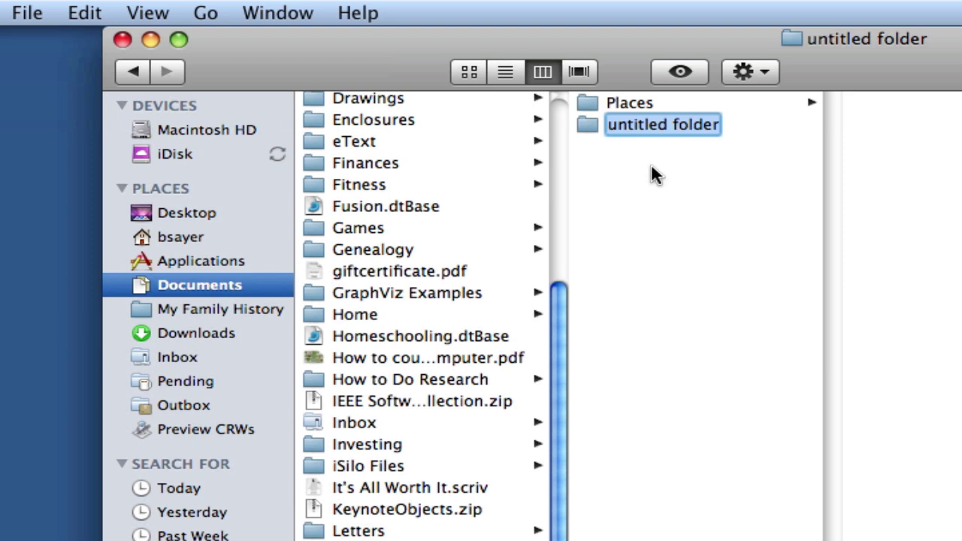
pyautogui.write('Su')
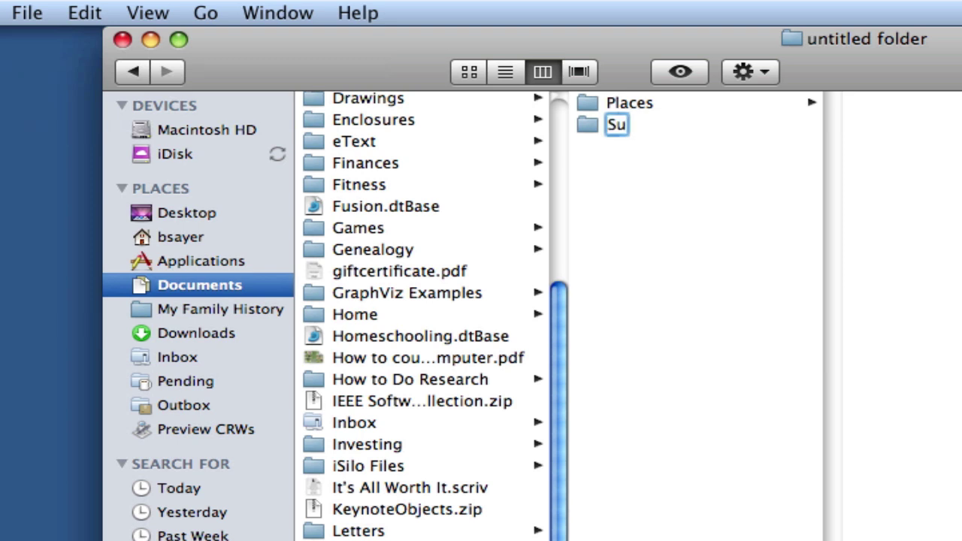
pyautogui.write('rnames')
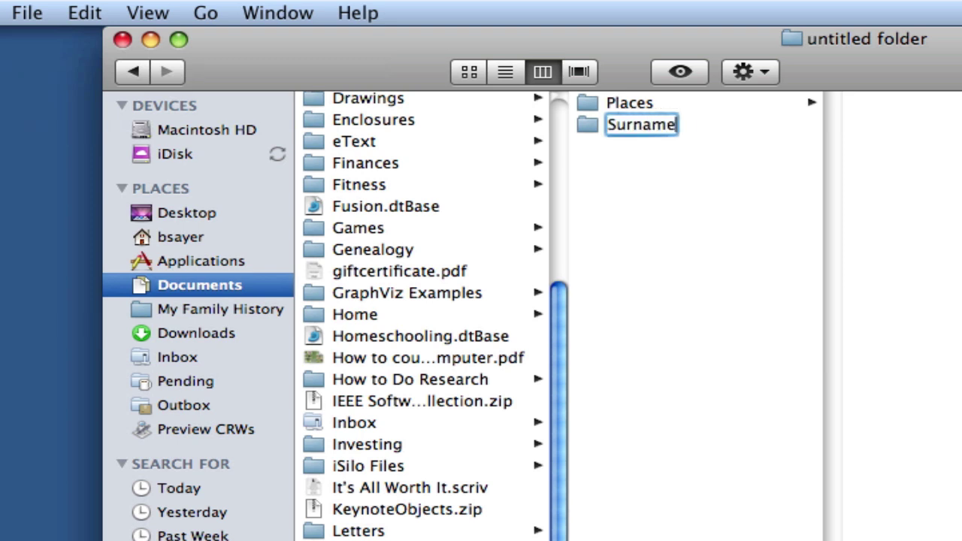
pyautogui.press('Return')
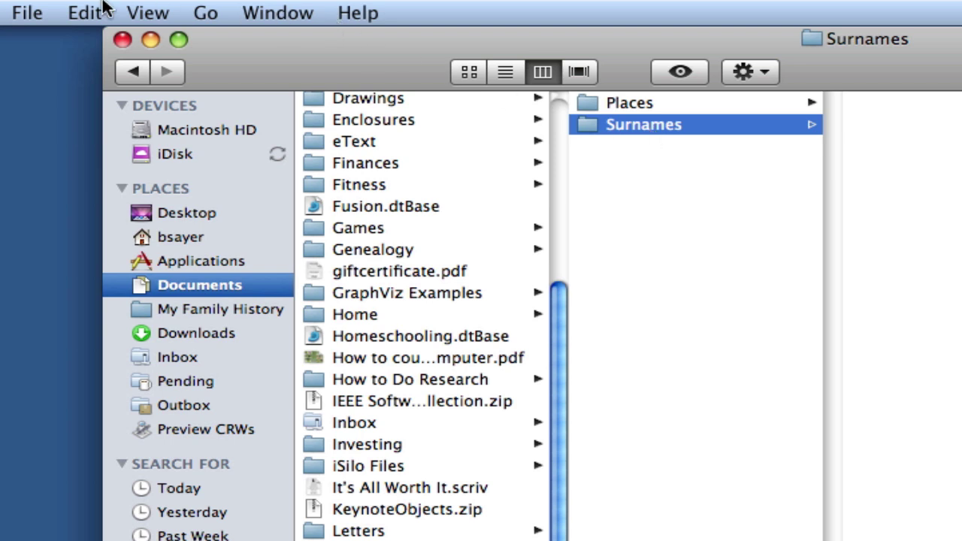
# Create a folder named 'Sayer' inside Surnames.
pyautogui.click(30, 13)
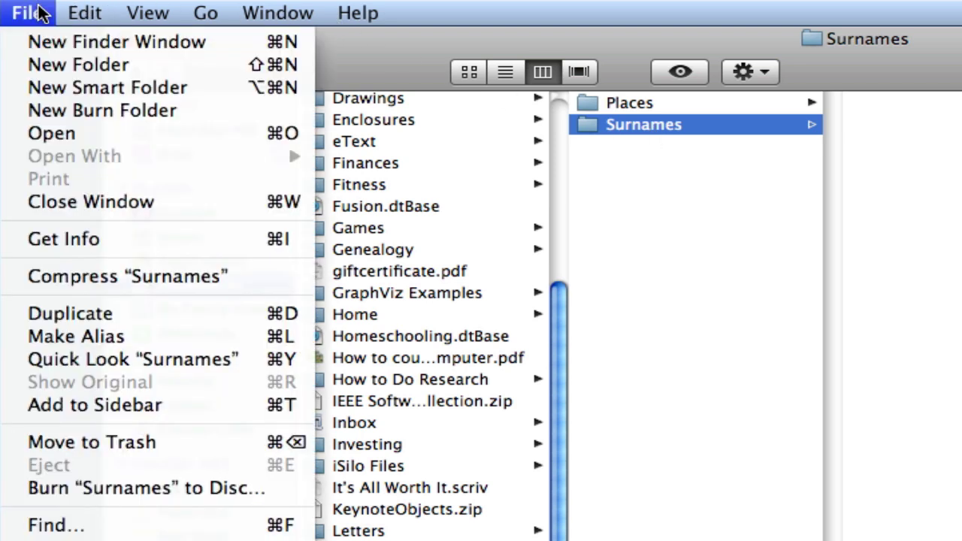
pyautogui.click(44, 65)
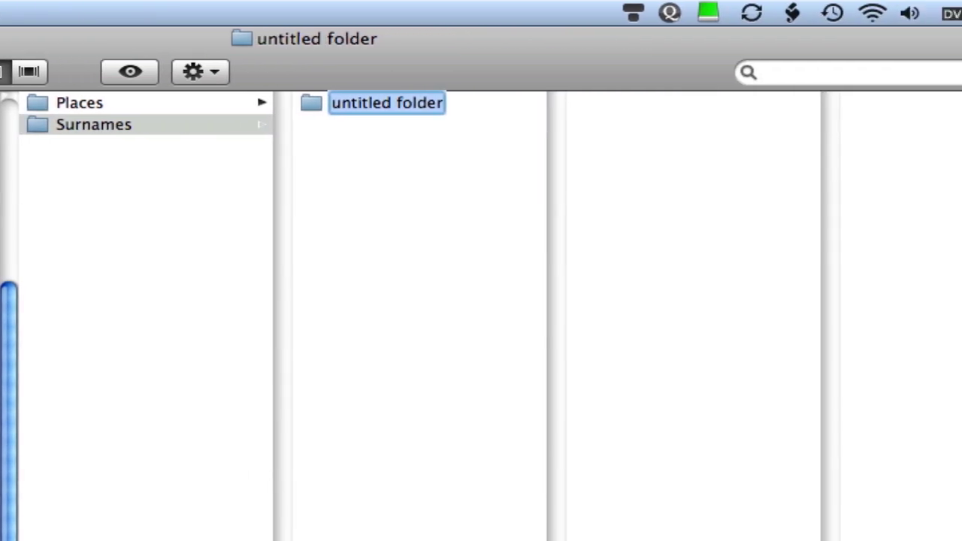
pyautogui.write('Saf')
pyautogui.press('BackSpace')
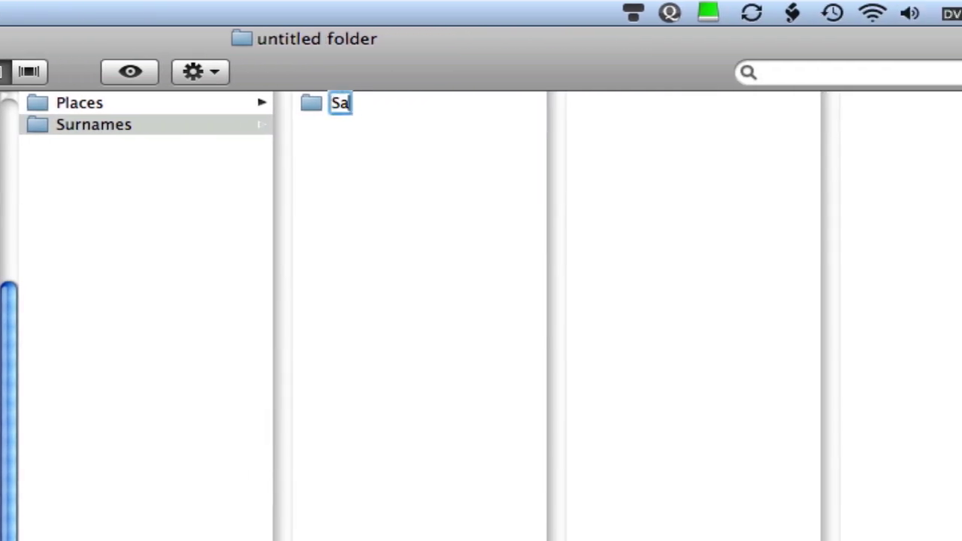
pyautogui.write('yer')
pyautogui.press('Return')
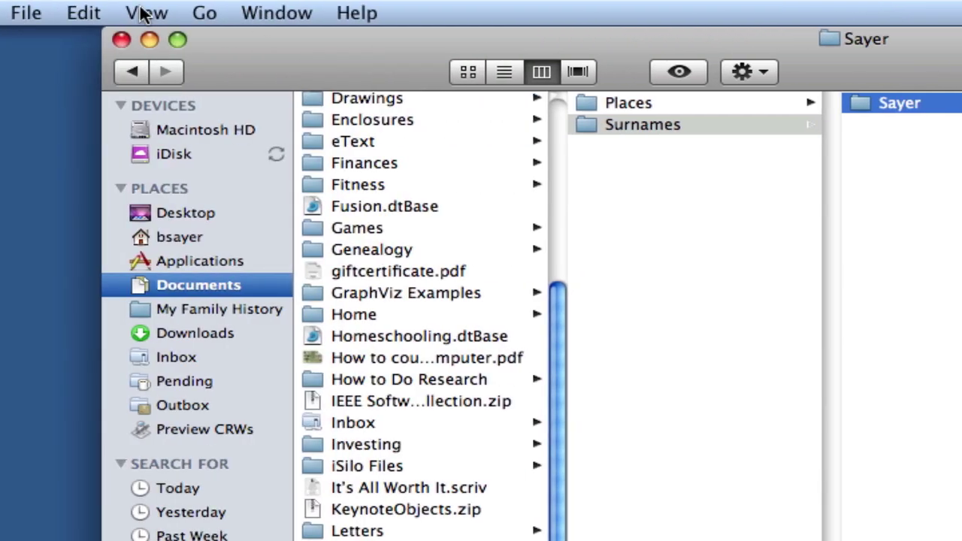
pyautogui.click(24, 15)
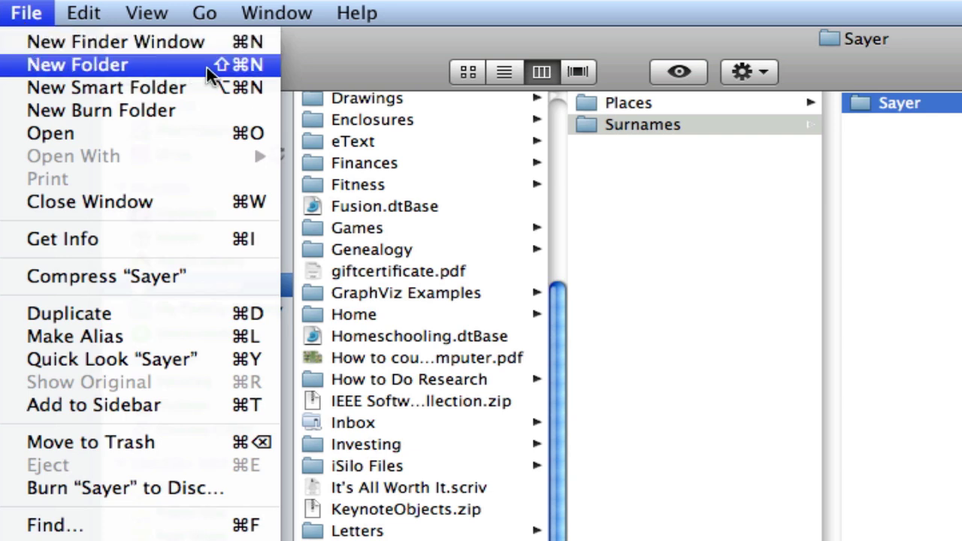
pyautogui.click(257, 67)
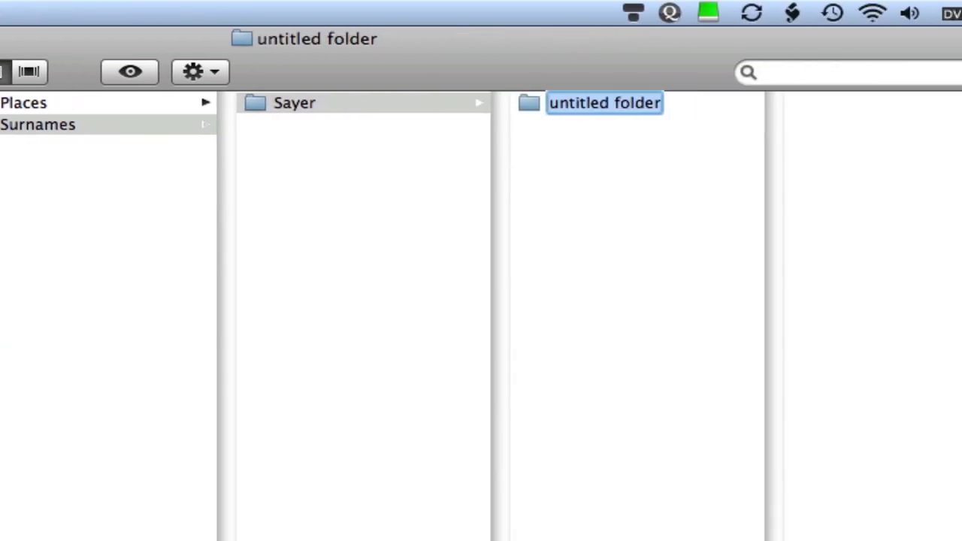
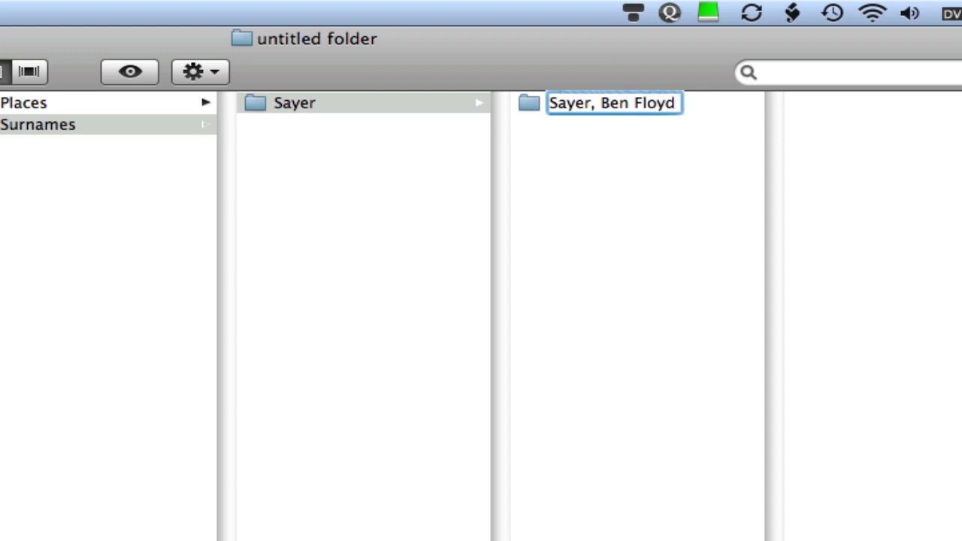
pyautogui.write('1963-')
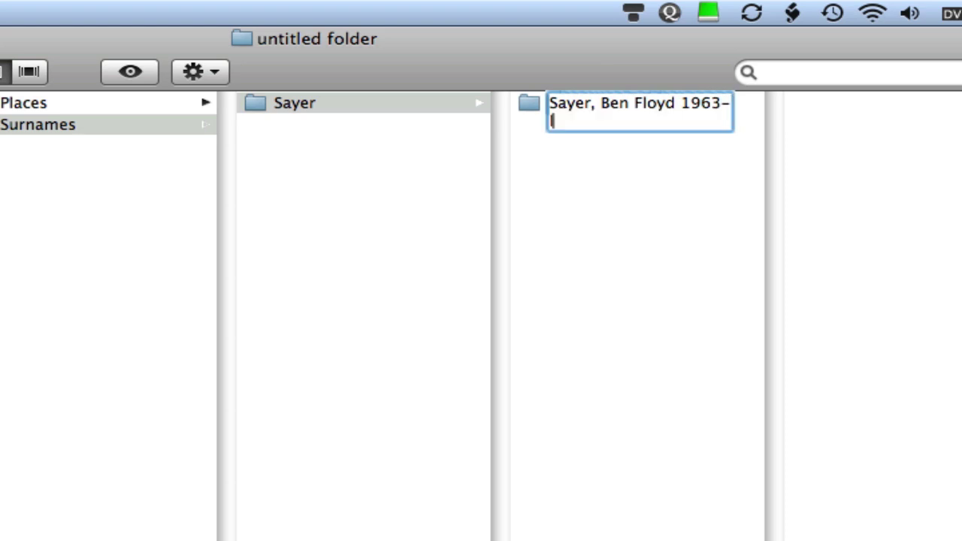
pyautogui.write(' N')
pyautogui.press('BackSpace')
pyautogui.write('living')
pyautogui.press('Return')
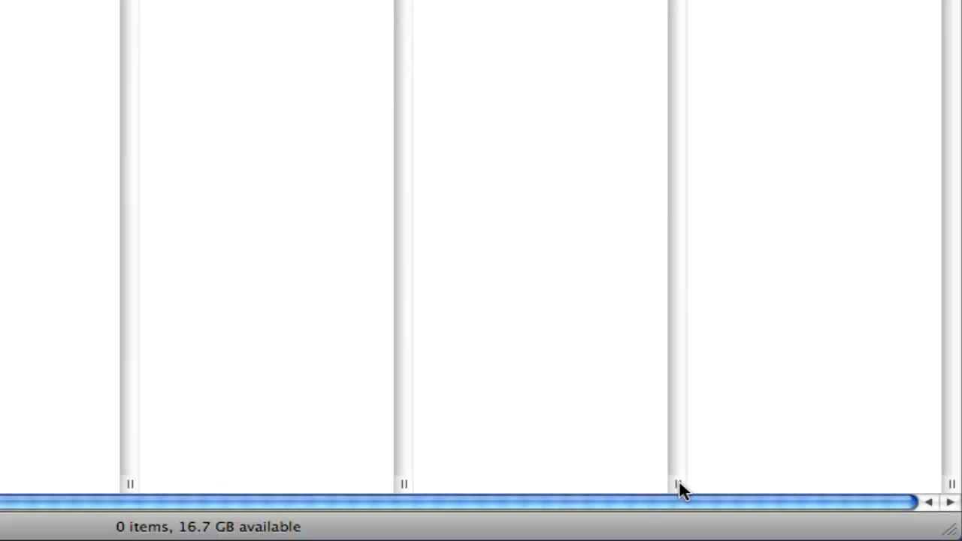
pyautogui.moveTo(675, 484); pyautogui.dragTo(837, 479)
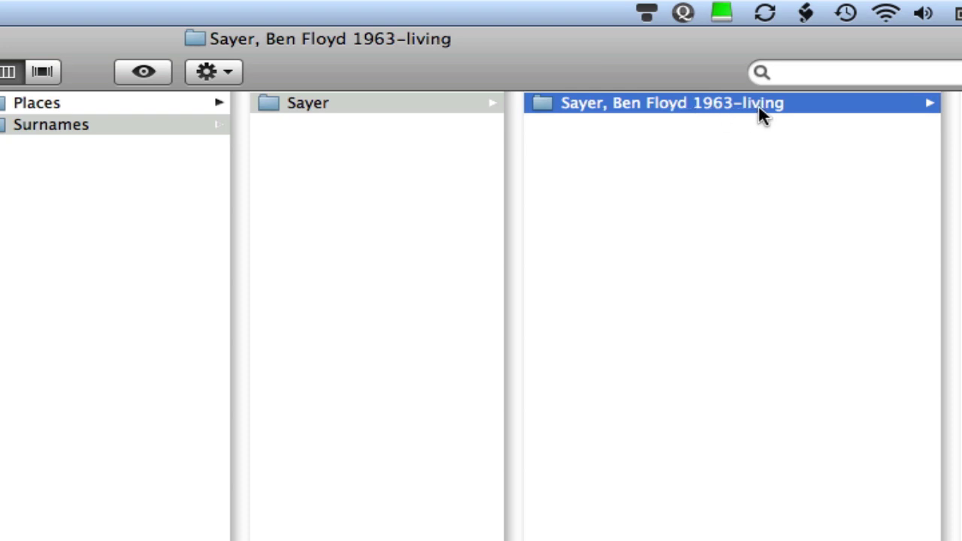
pyautogui.click(436, 109)
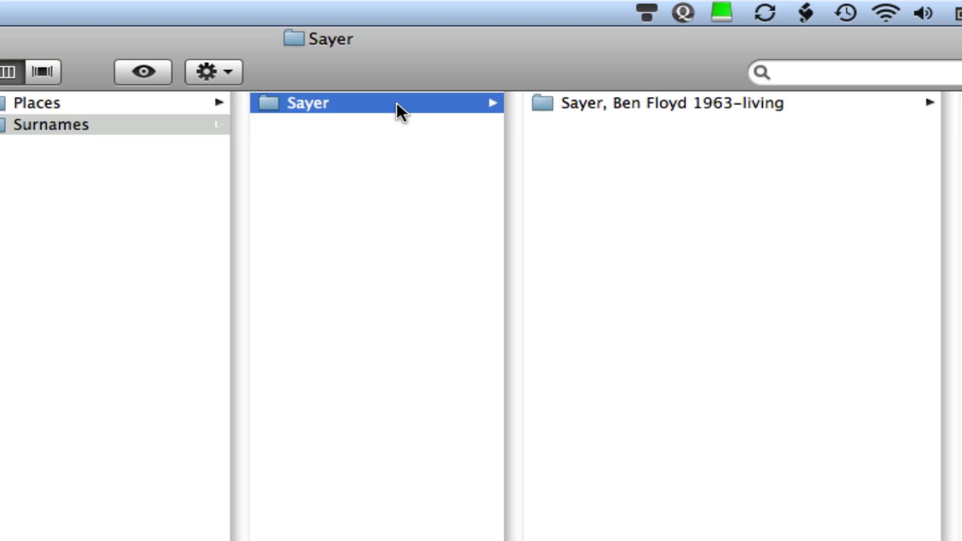
pyautogui.press('super+shift+n')
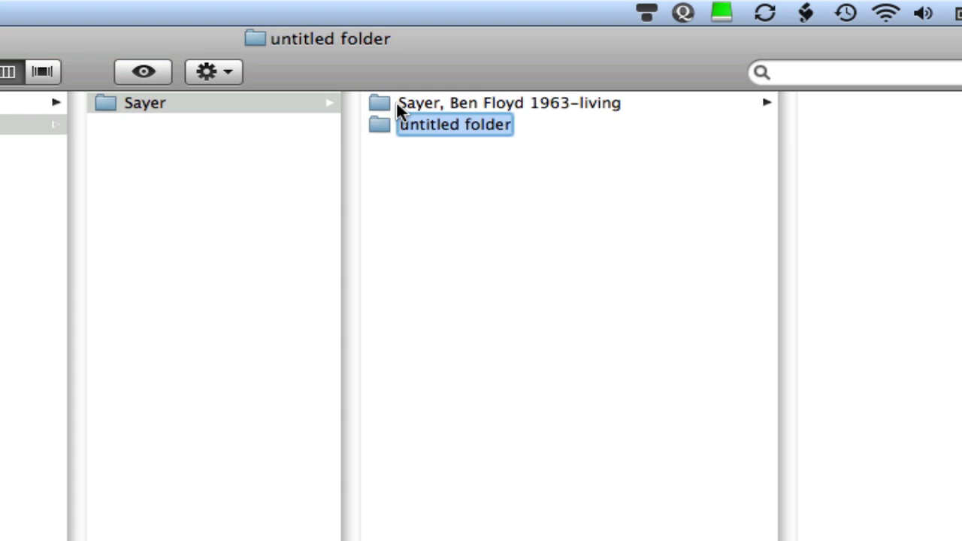
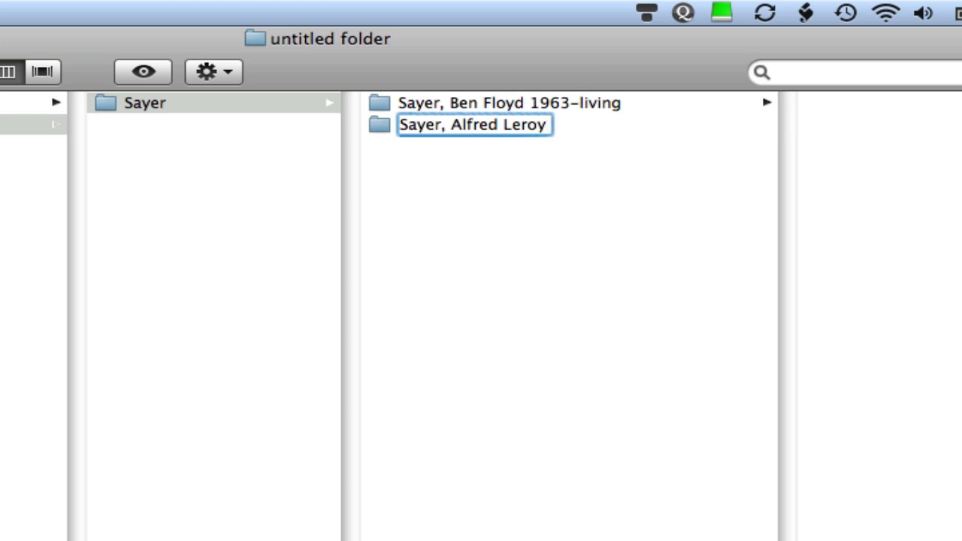
pyautogui.write(' 19')
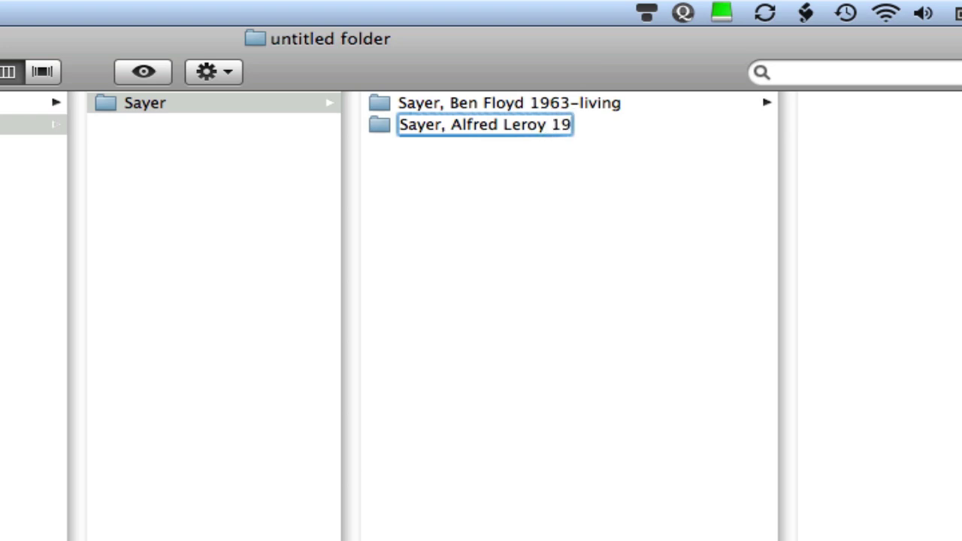
pyautogui.write('27-')
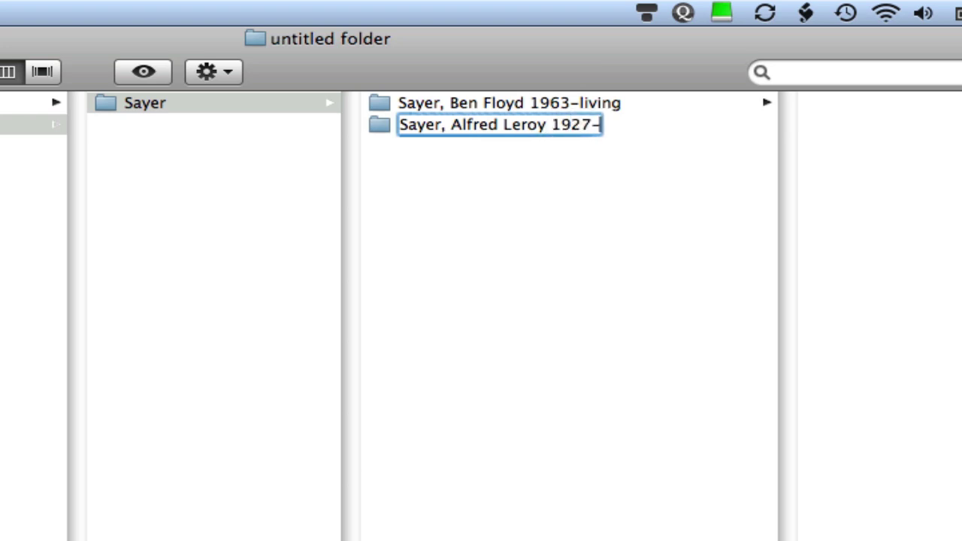
pyautogui.write('1979')
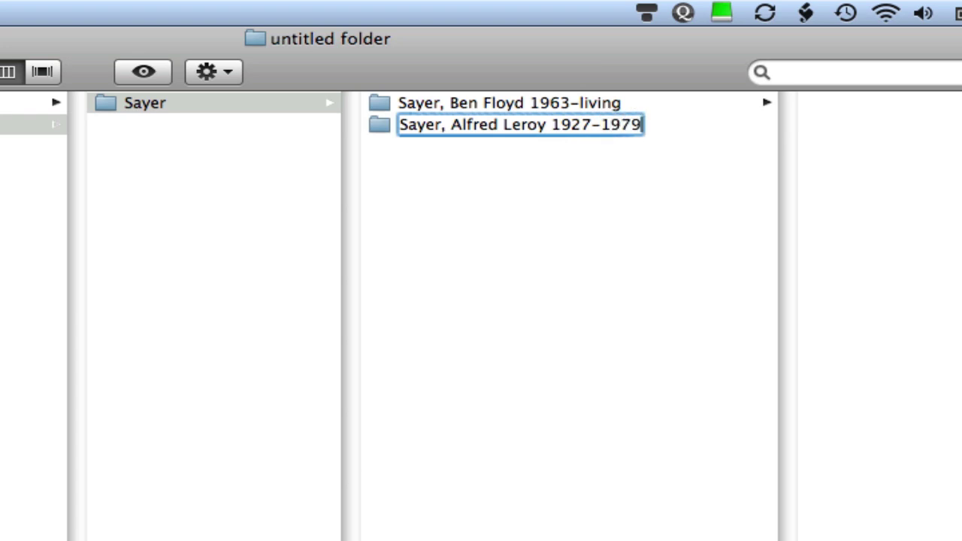
pyautogui.press('Return')
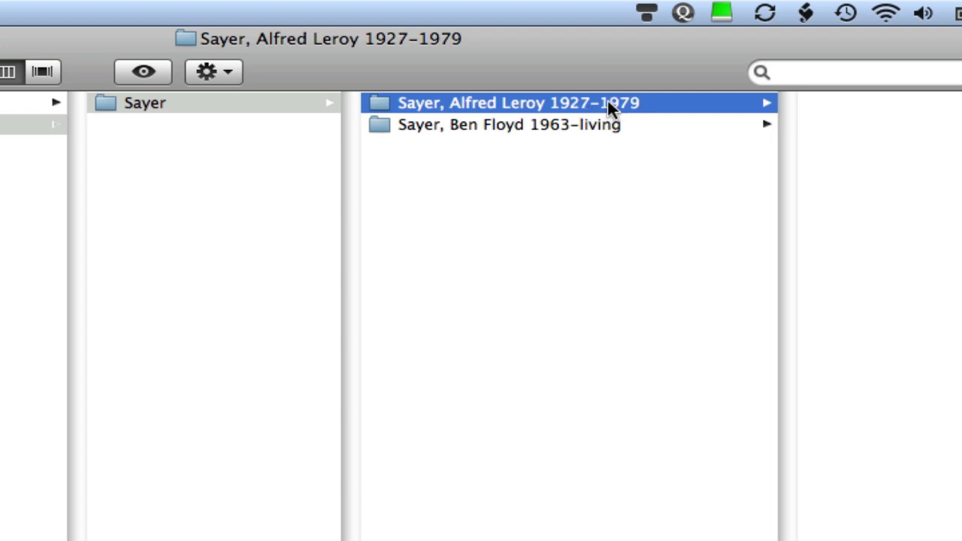
pyautogui.click(293, 105)
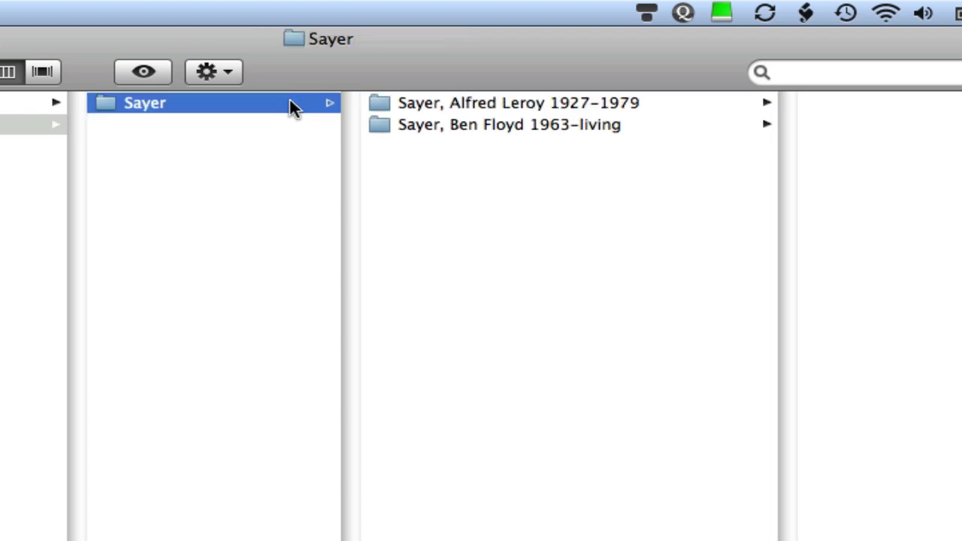
pyautogui.press('super+shift+n')
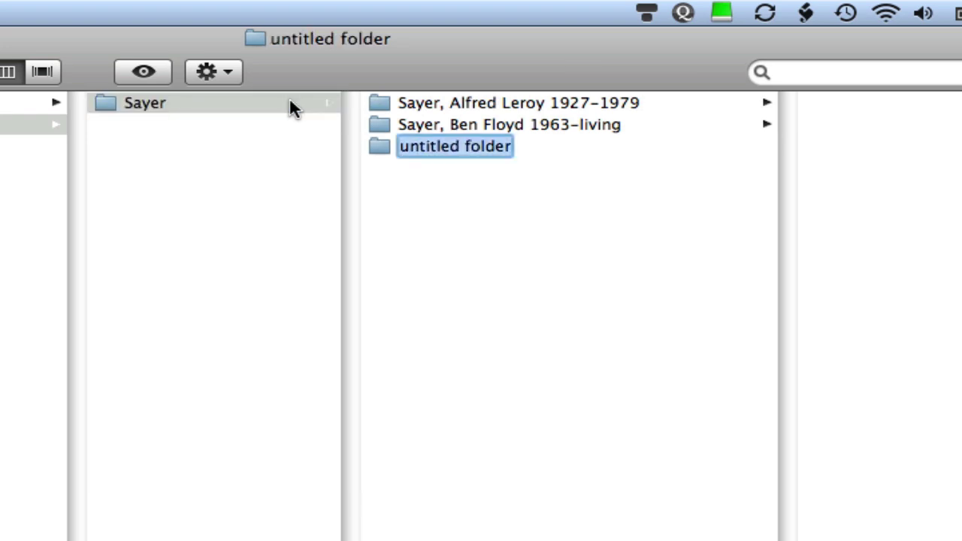
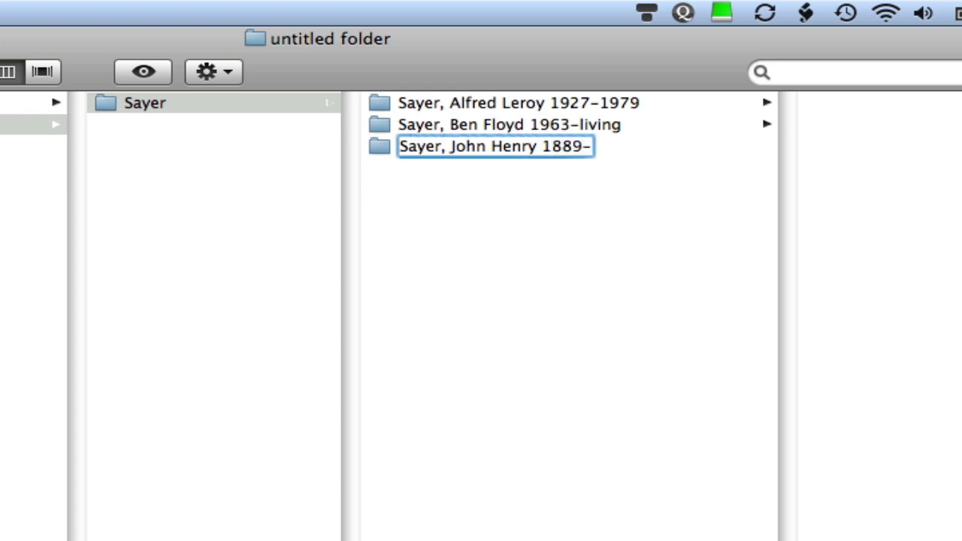
pyautogui.write('1965')
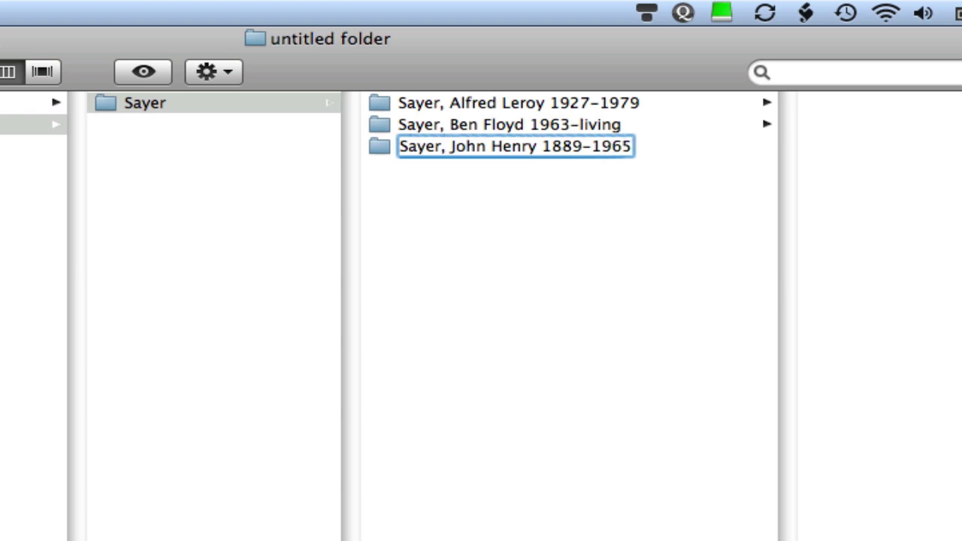
pyautogui.press('Return')
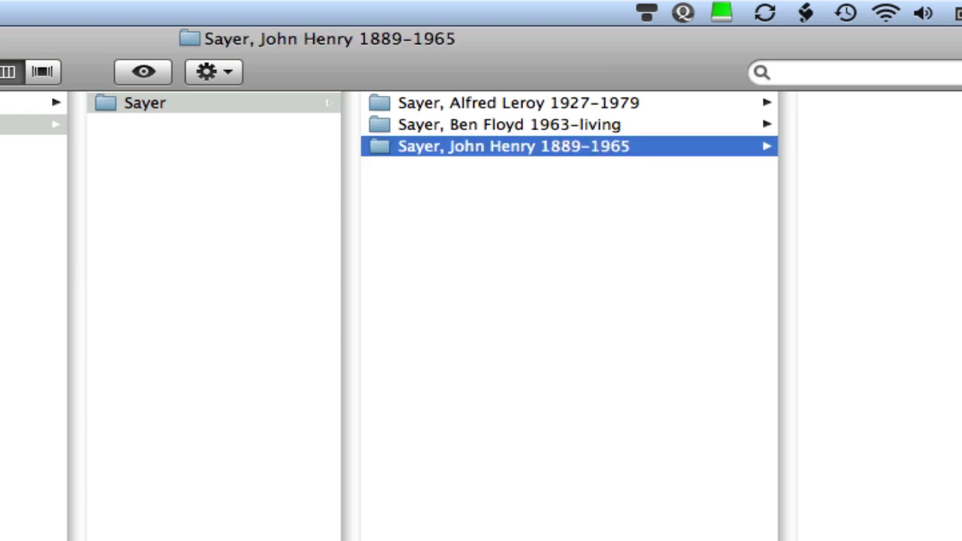
# Rename the John Henry folder, trimming the end of its date range.
pyautogui.click(625, 145)
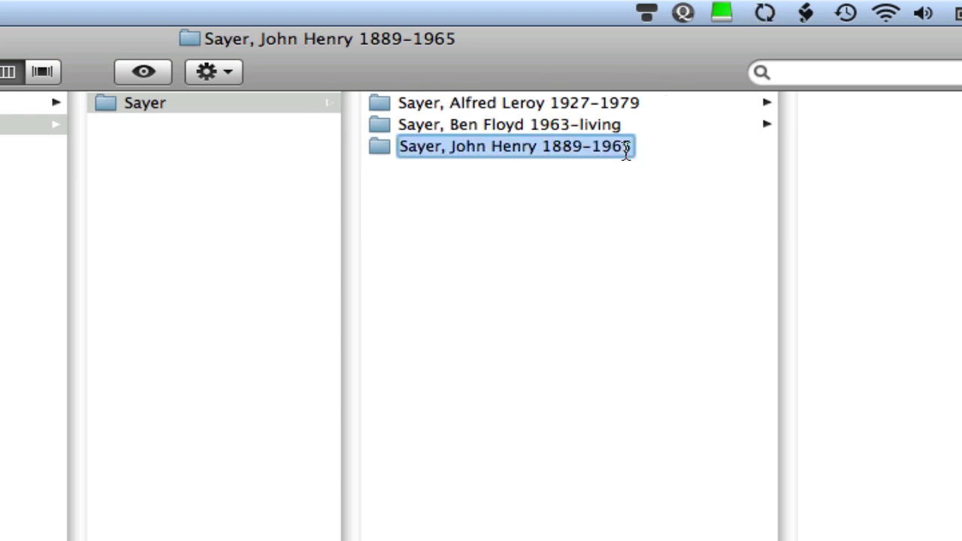
pyautogui.press('Return')
pyautogui.press('Return')
pyautogui.press('Right')
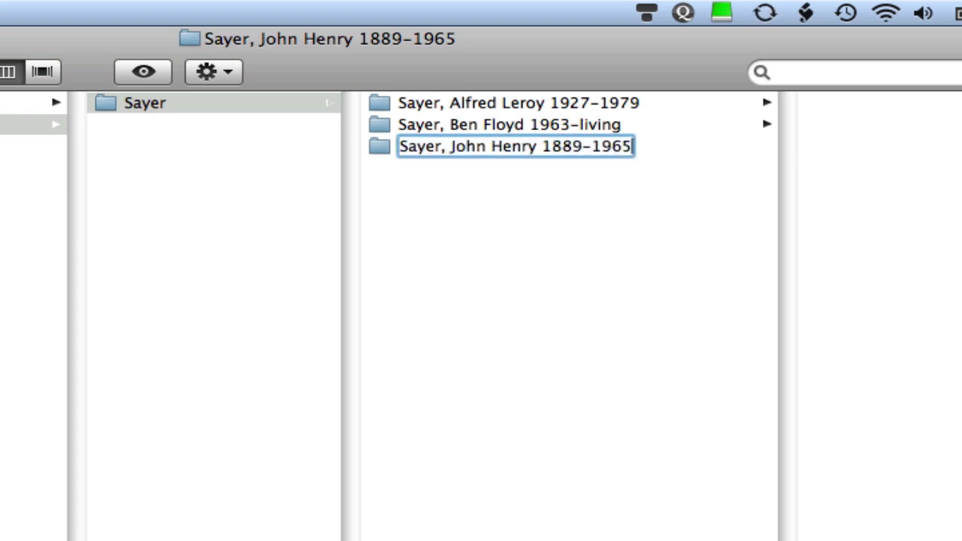
pyautogui.press('BackSpace')
pyautogui.press('BackSpace')
pyautogui.press('BackSpace')
pyautogui.press('BackSpace')
pyautogui.press('Return')
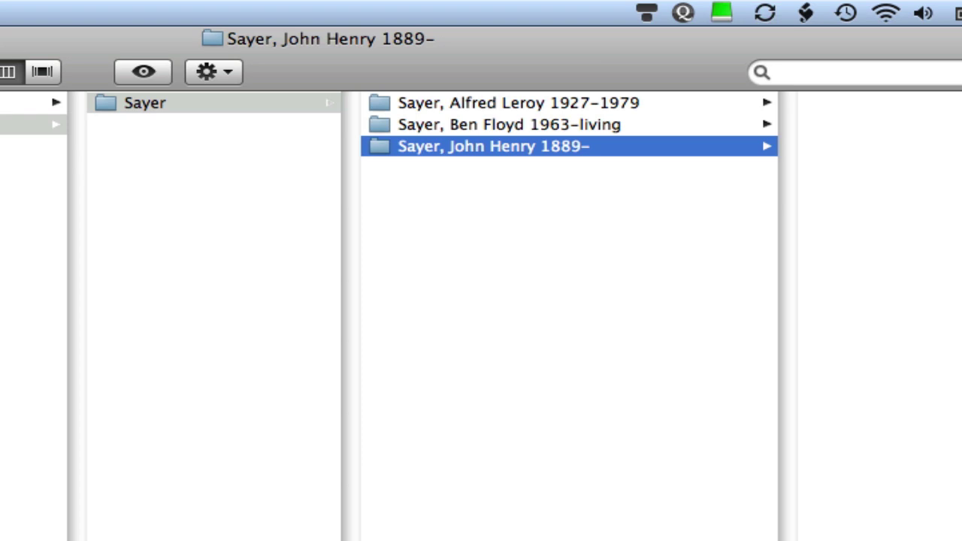
# Delete the birth year 1889 and retype 1965 so the name ends in '–1965'.
pyautogui.press('Return')
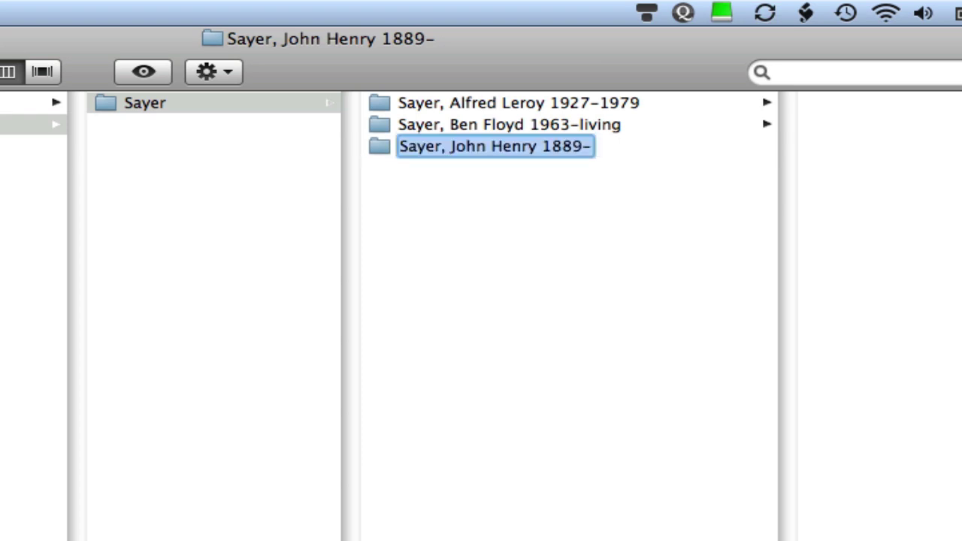
pyautogui.press('Left')
pyautogui.press('Right')
pyautogui.press('Right')
pyautogui.press('Right')
pyautogui.press('Right')
pyautogui.press('Right')
pyautogui.press('Right')
pyautogui.press('Right')
pyautogui.press('Right')
pyautogui.press('Right')
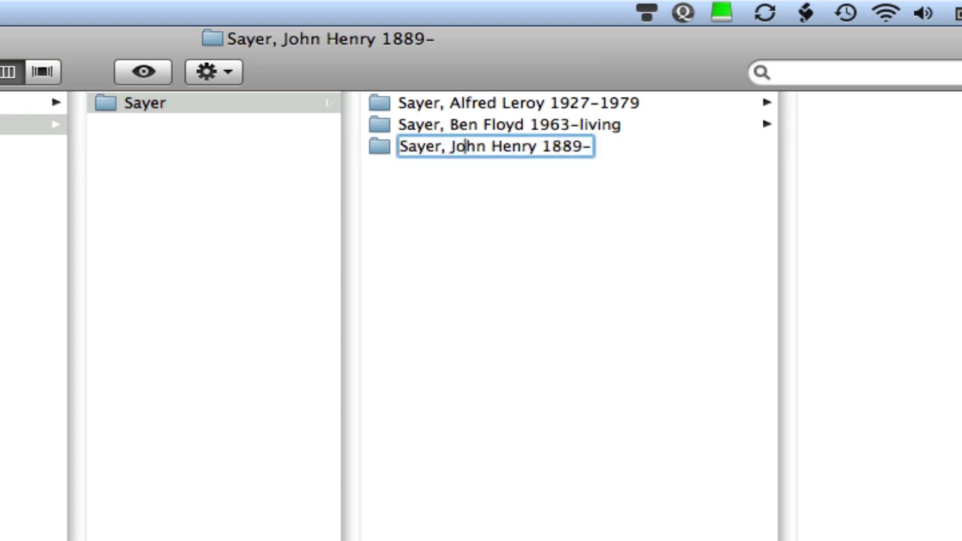
pyautogui.press('Right')
pyautogui.press('Right')
pyautogui.press('Right')
pyautogui.press('Right')
pyautogui.press('Right')
pyautogui.press('Right')
pyautogui.press('Right')
pyautogui.press('Right')
pyautogui.press('Right')
pyautogui.press('Right')
pyautogui.press('Right')
pyautogui.press('Right')
pyautogui.press('Right')
pyautogui.press('BackSpace')
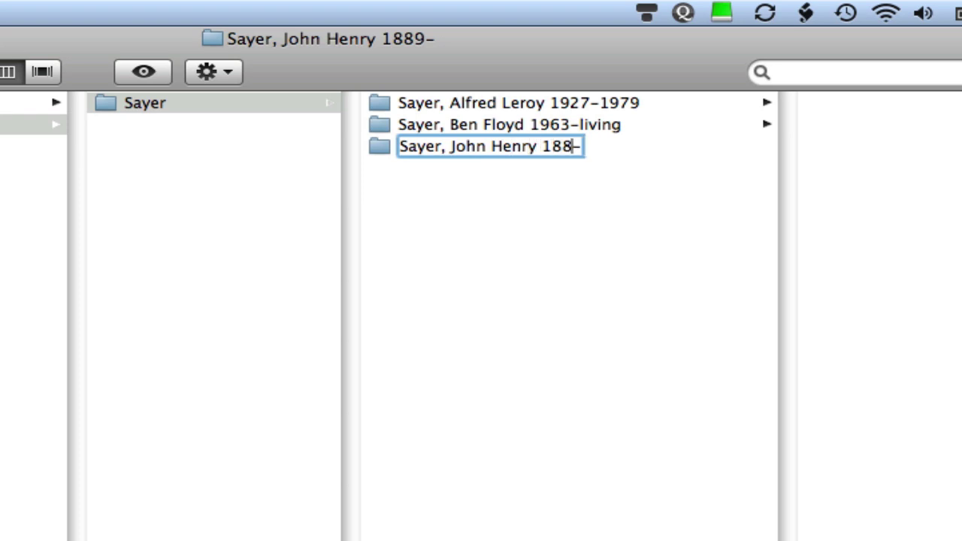
pyautogui.press('BackSpace')
pyautogui.press('BackSpace')
pyautogui.press('BackSpace')
pyautogui.press('Return')
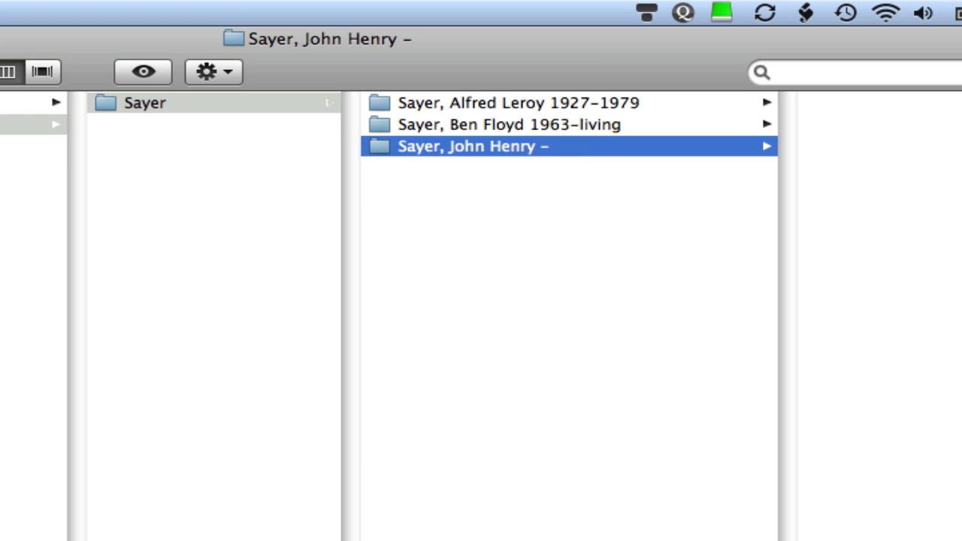
pyautogui.press('Return')
pyautogui.click(551, 146)
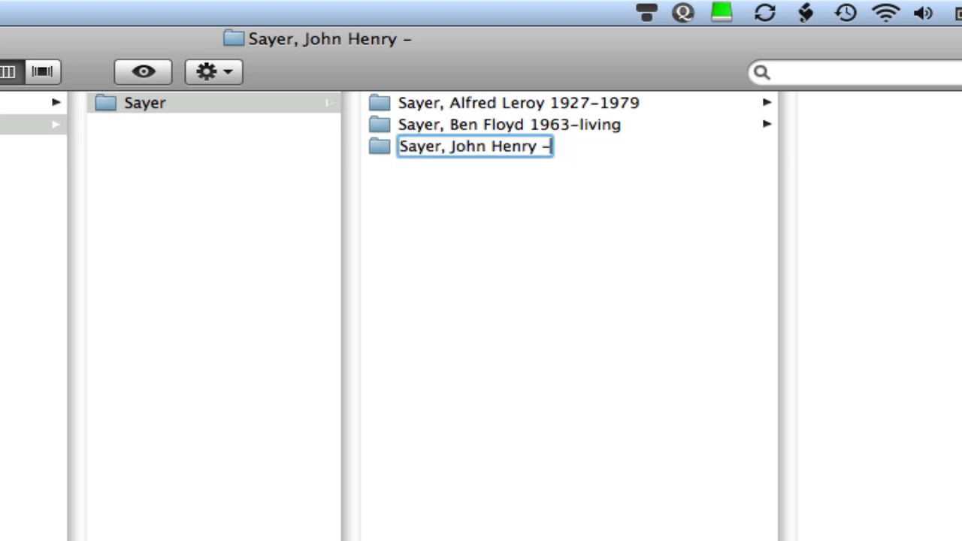
pyautogui.write('19')
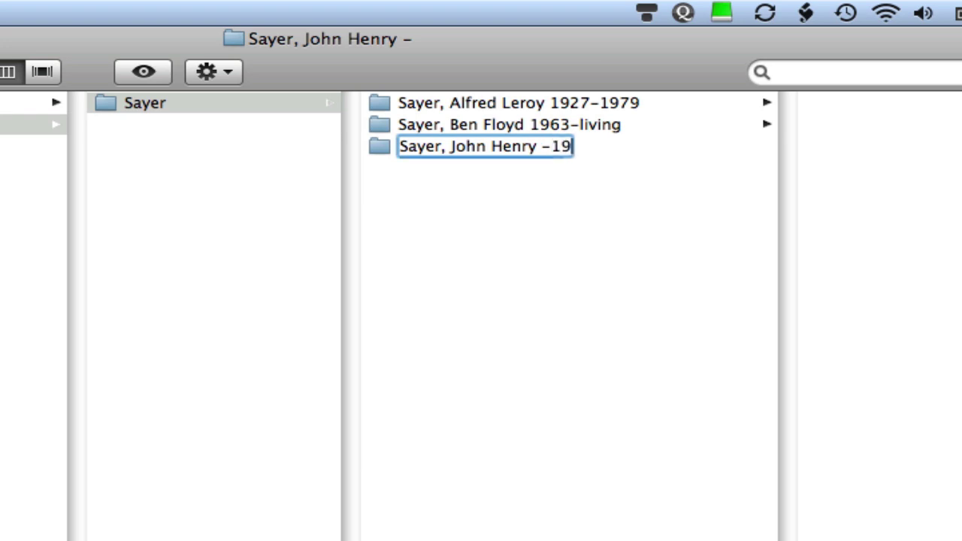
pyautogui.write('65')
pyautogui.press('Return')
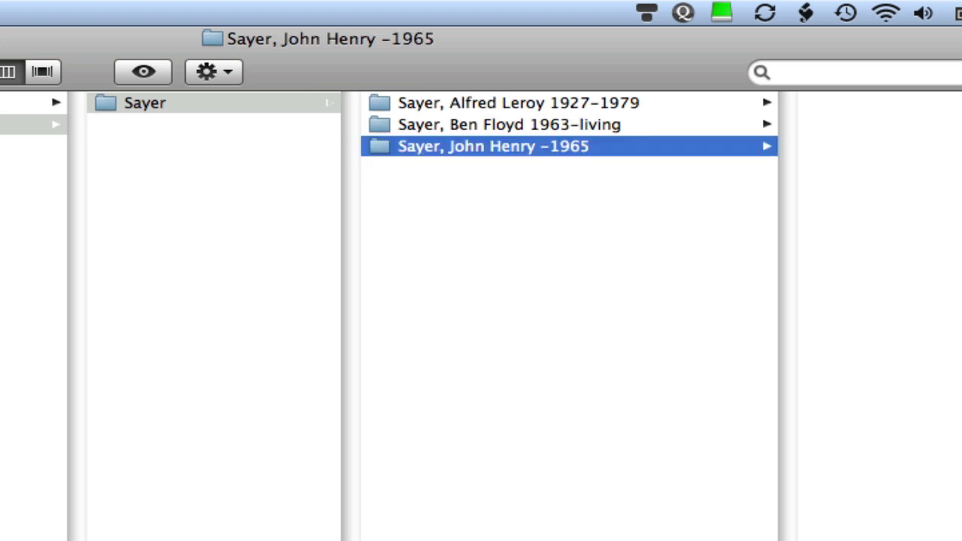
# Insert 'abt 1889' before the dash in the John Henry folder name.
pyautogui.press('Return')
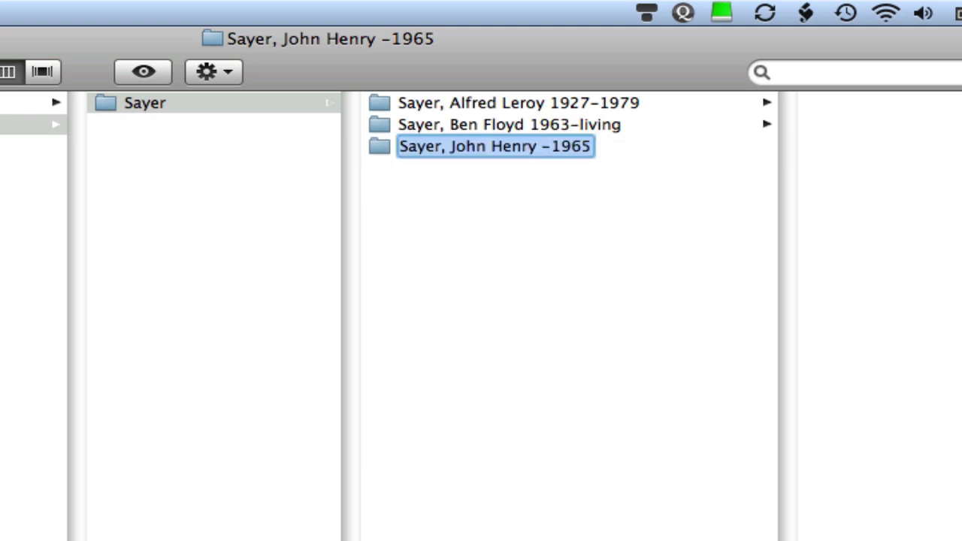
pyautogui.press('Left')
pyautogui.press('Right')
pyautogui.press('Right')
pyautogui.press('Right')
pyautogui.press('Right')
pyautogui.press('Right')
pyautogui.press('Right')
pyautogui.press('Right')
pyautogui.press('Right')
pyautogui.press('Right')
pyautogui.press('Right')
pyautogui.press('Right')
pyautogui.press('Right')
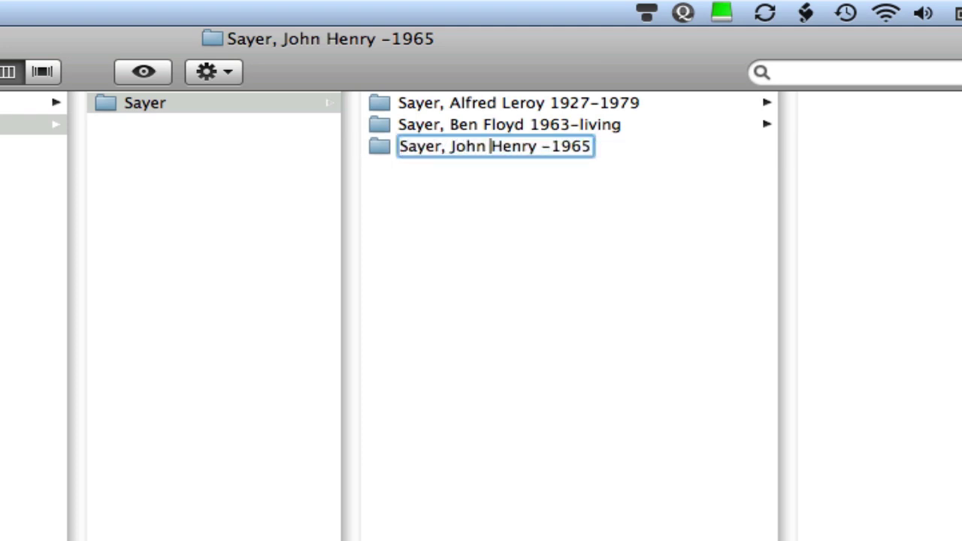
pyautogui.press('Right')
pyautogui.press('Right')
pyautogui.press('Right')
pyautogui.press('Right')
pyautogui.press('Right')
pyautogui.press('Right')
pyautogui.write('a')
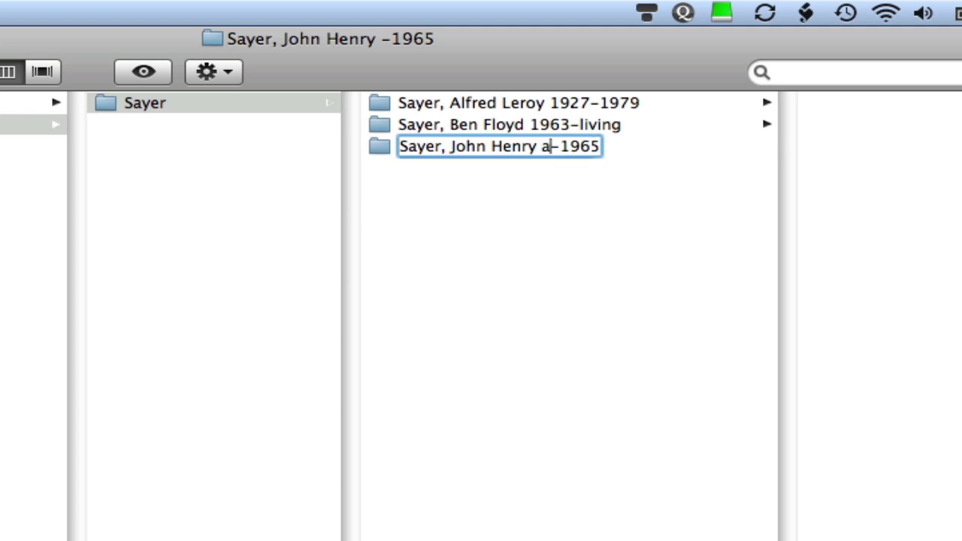
pyautogui.write('x')
pyautogui.press('BackSpace')
pyautogui.write('bh')
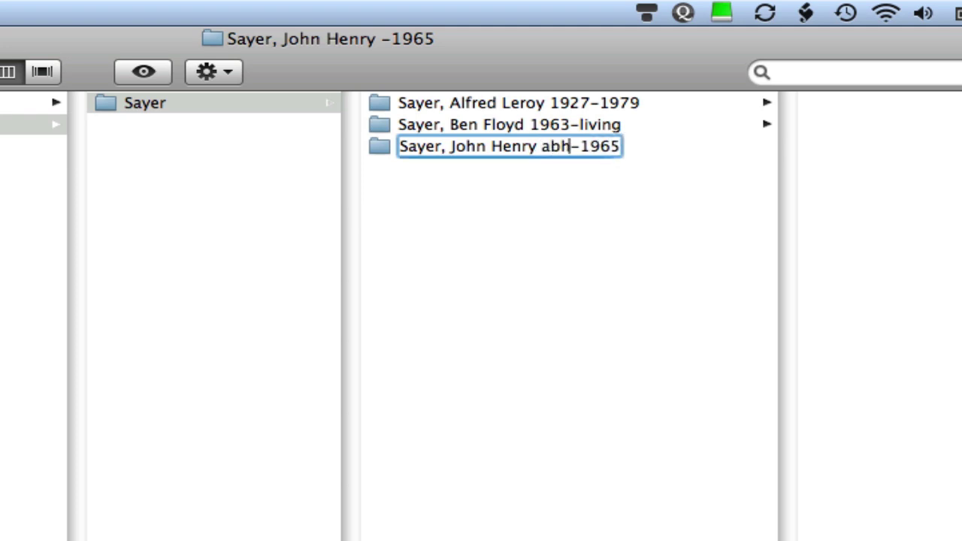
pyautogui.press('BackSpace')
pyautogui.write('t')
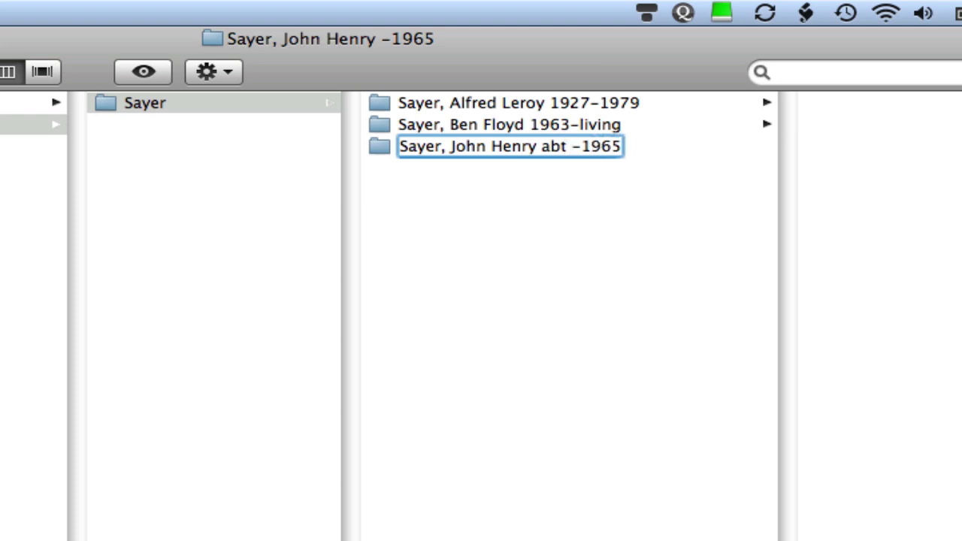
pyautogui.write(' 1889')
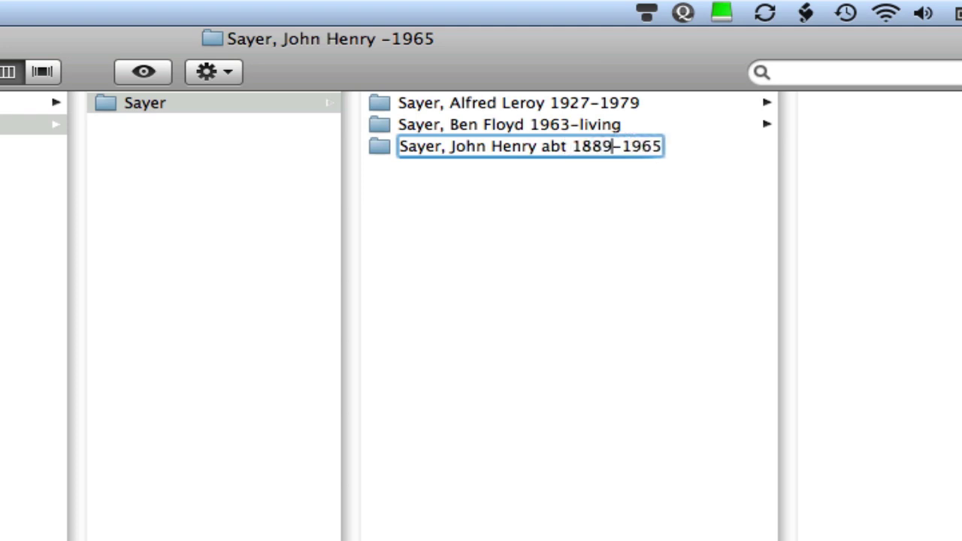
pyautogui.click(602, 146)
pyautogui.press('Left')
pyautogui.press('Left')
pyautogui.press('Left')
pyautogui.press('Left')
pyautogui.press('BackSpace')
pyautogui.press('BackSpace')
pyautogui.press('BackSpace')
pyautogui.press('BackSpace')
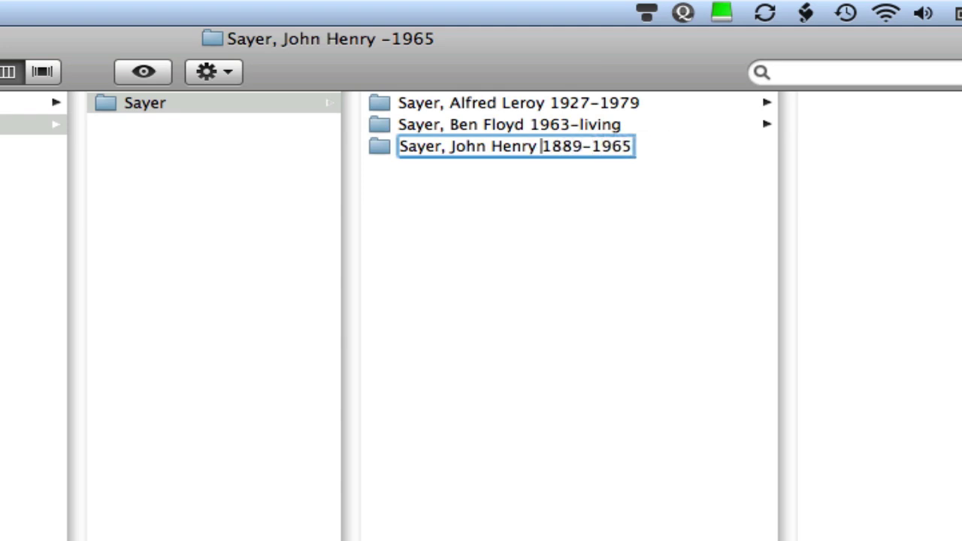
pyautogui.press('Return')
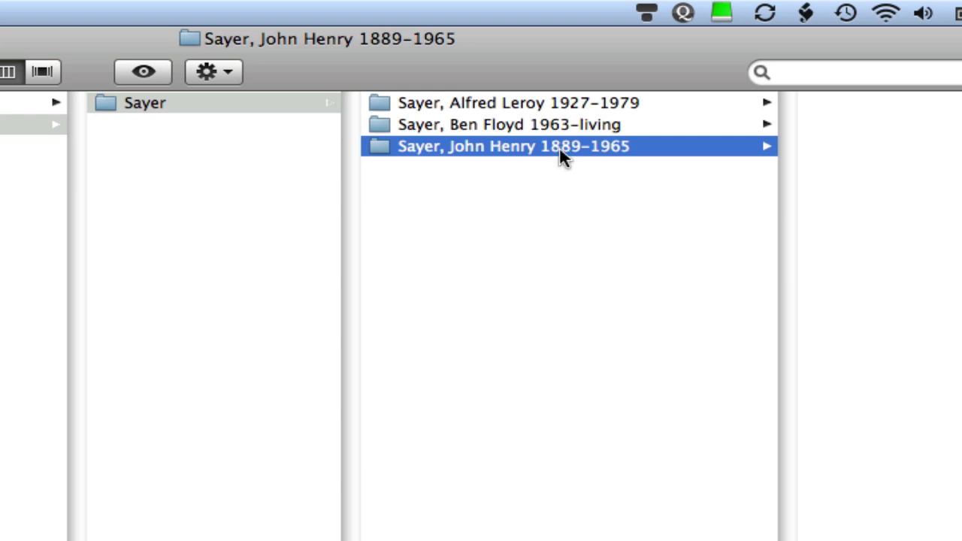
# Open the Sayer folder and widen its column so the three person folders' full names fit.
pyautogui.click(291, 112)
pyautogui.click(284, 106)
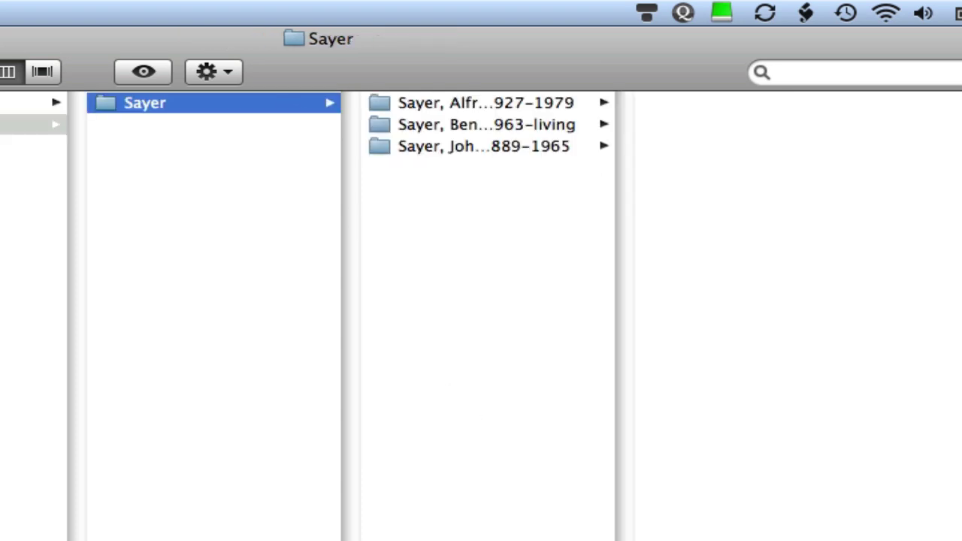
pyautogui.doubleClick(625, 538)
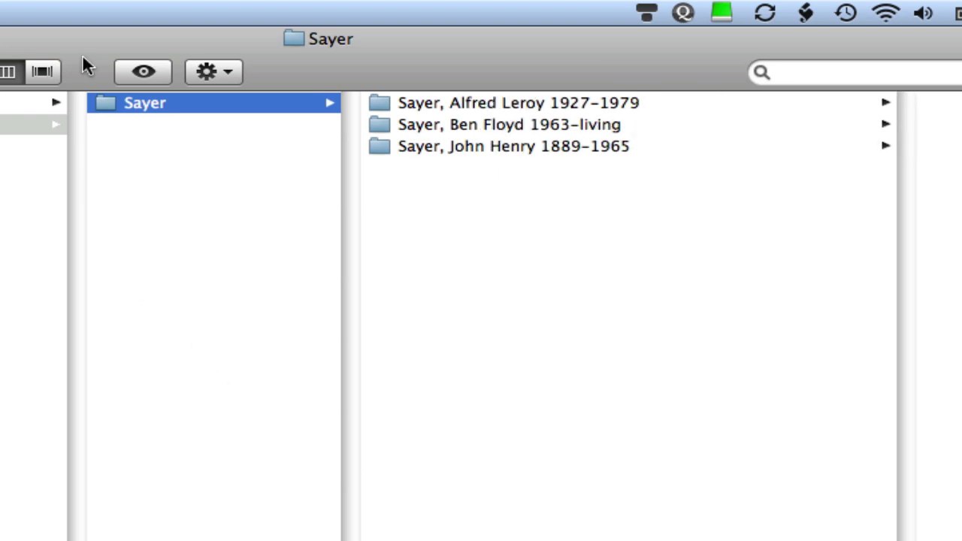
pyautogui.press('super+shift+n')
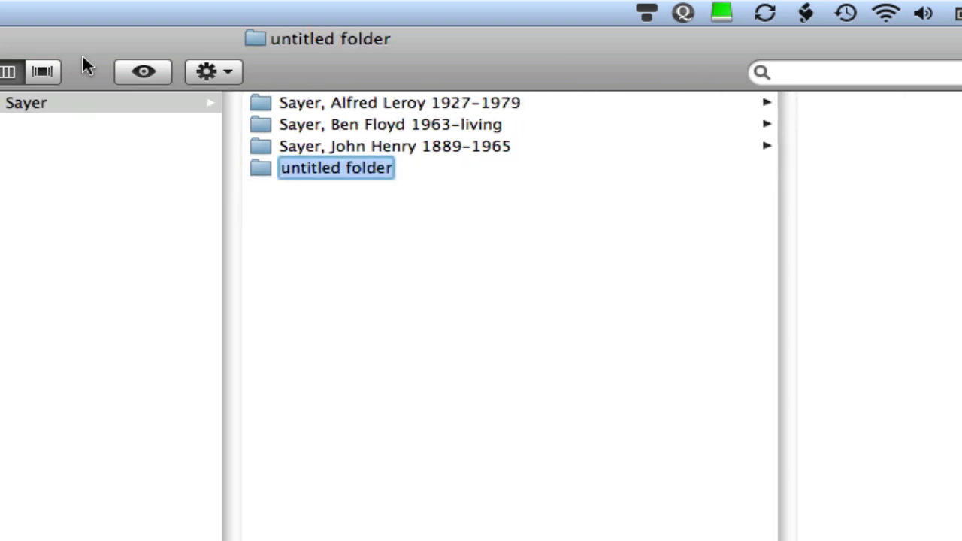
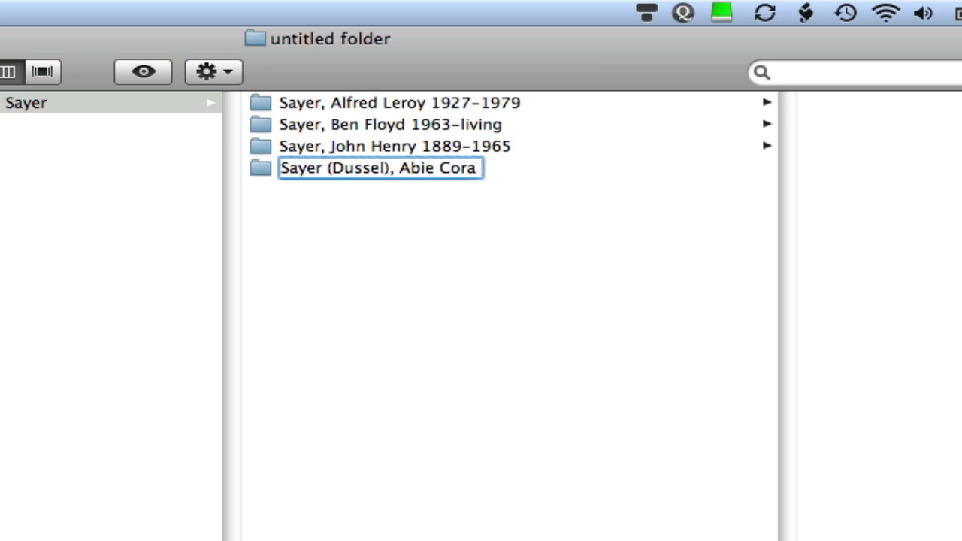
pyautogui.write(' 1895–')
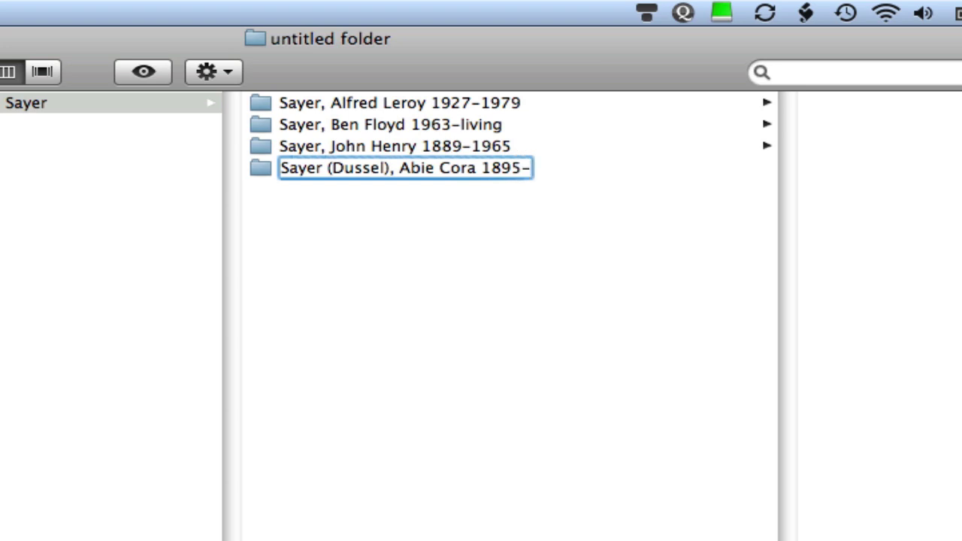
pyautogui.write('1965')
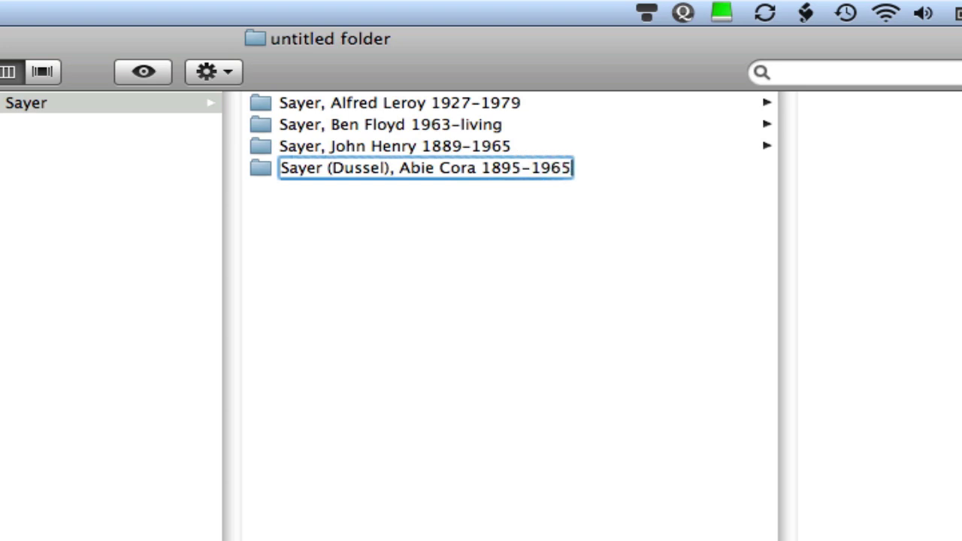
pyautogui.press('Return')
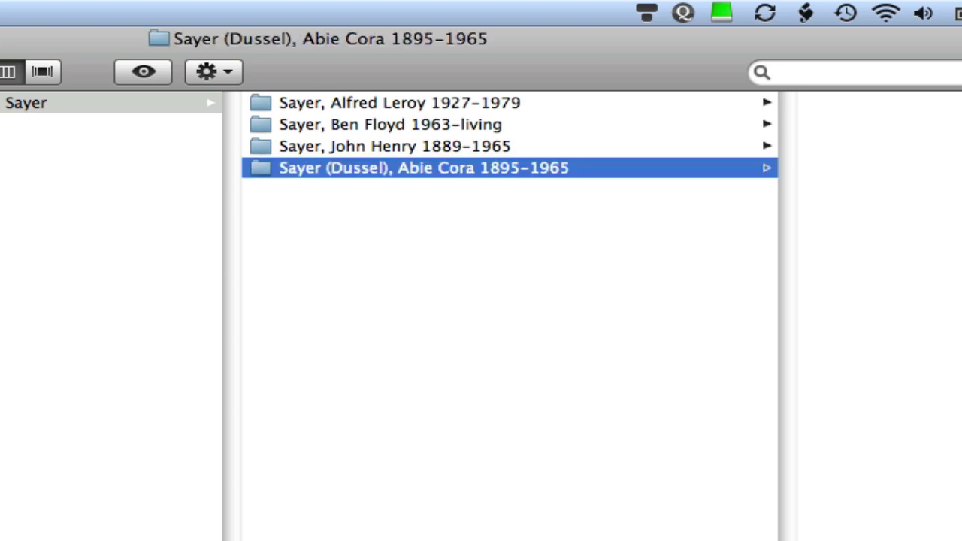
pyautogui.press('Left')
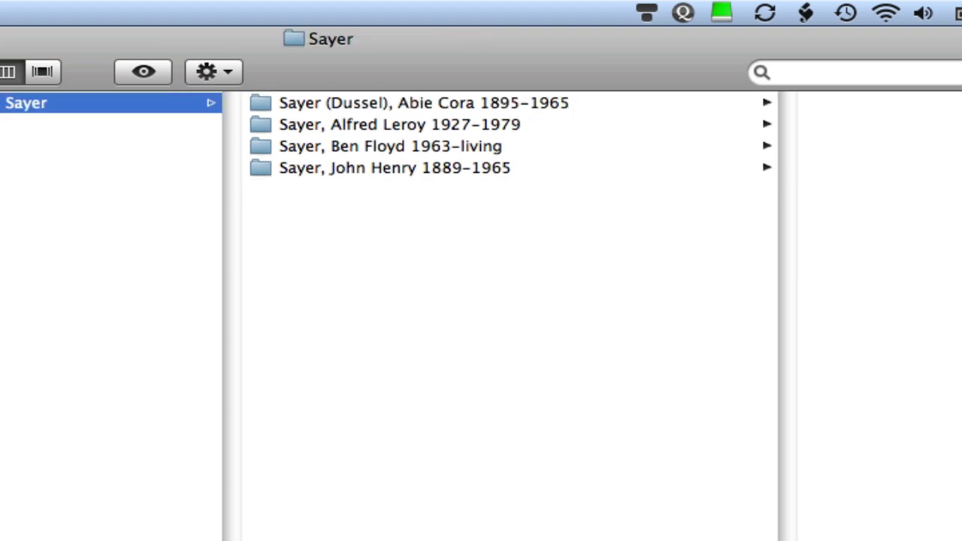
pyautogui.press('super+shift+n')
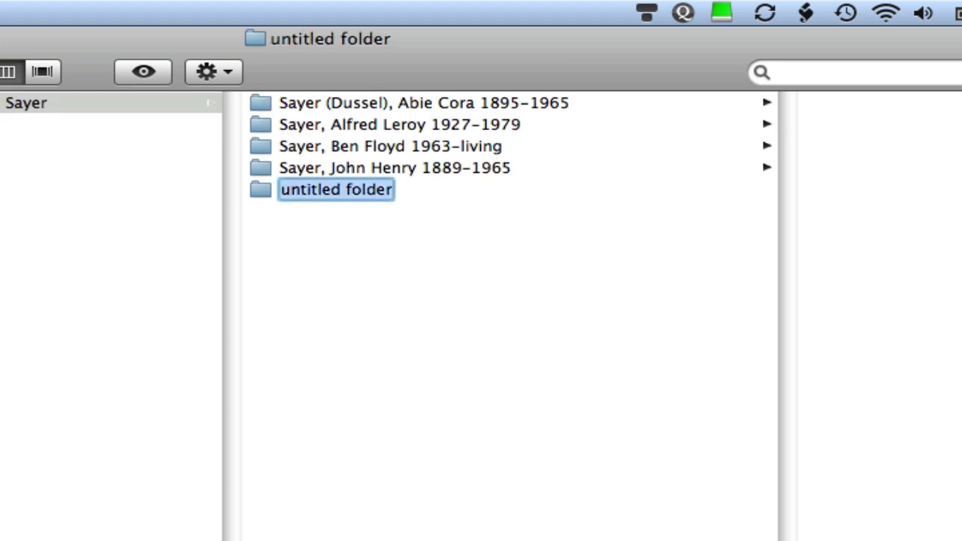
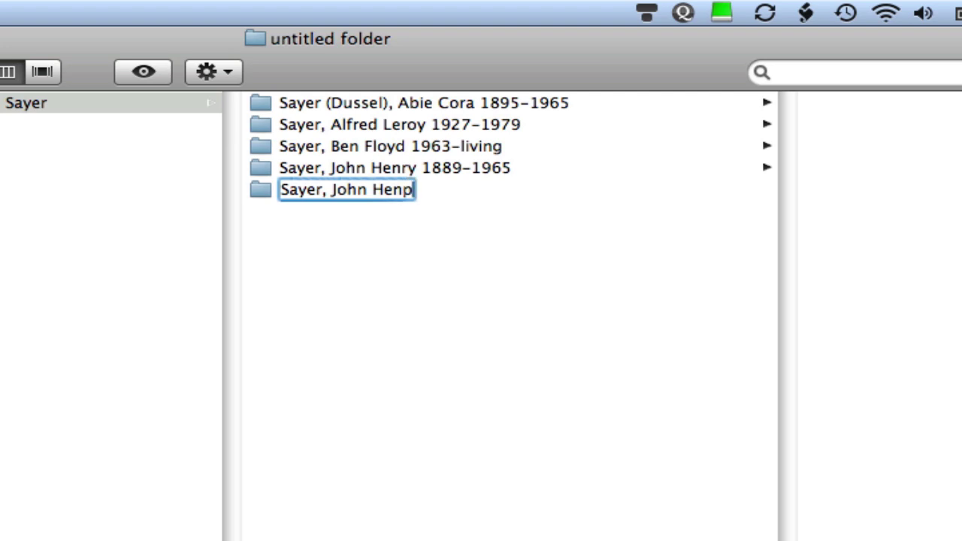
pyautogui.write('1952-')
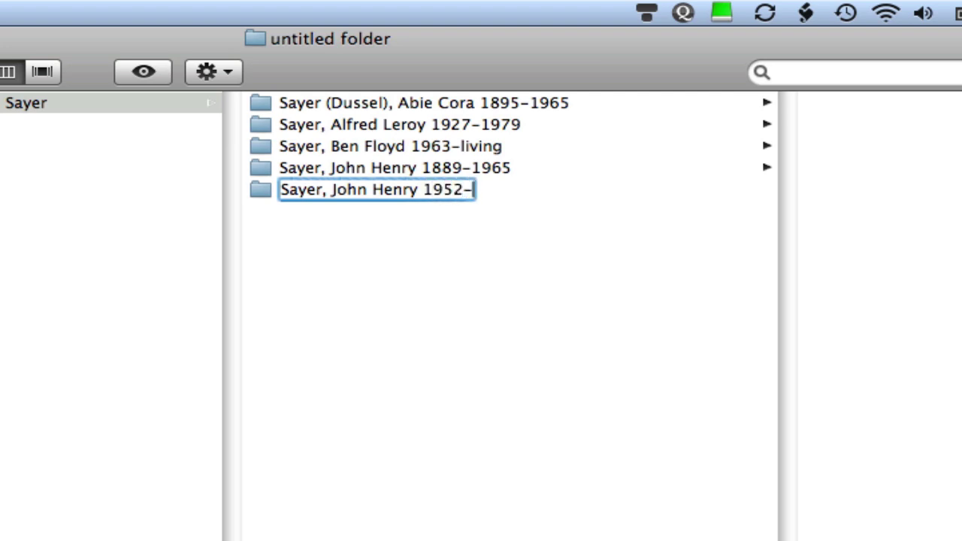
pyautogui.write('liv')
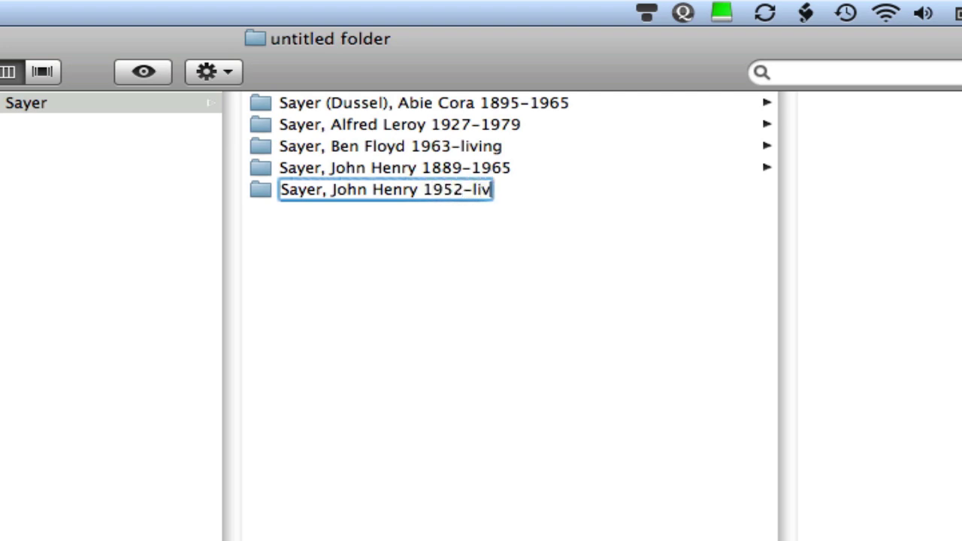
pyautogui.write('inf')
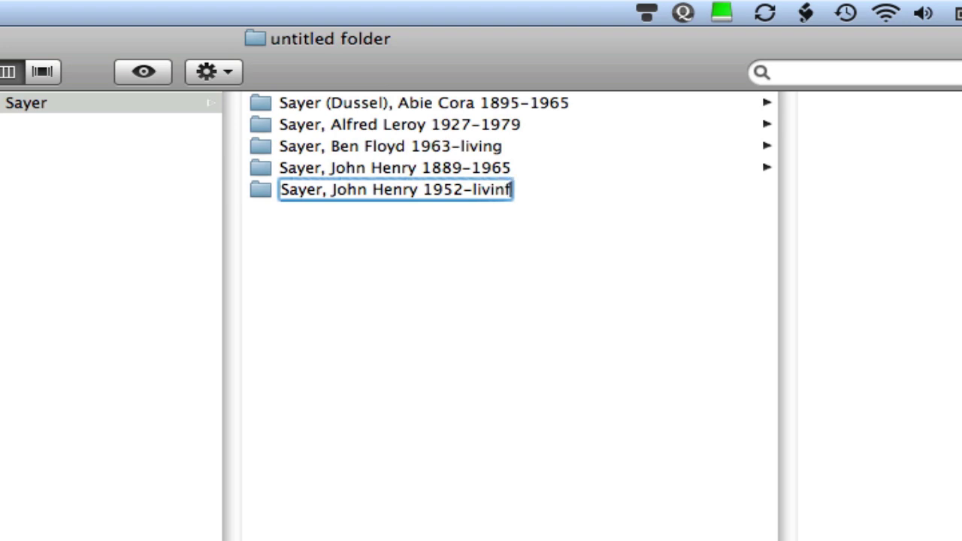
pyautogui.press('BackSpace')
pyautogui.write('g')
pyautogui.press('Return')
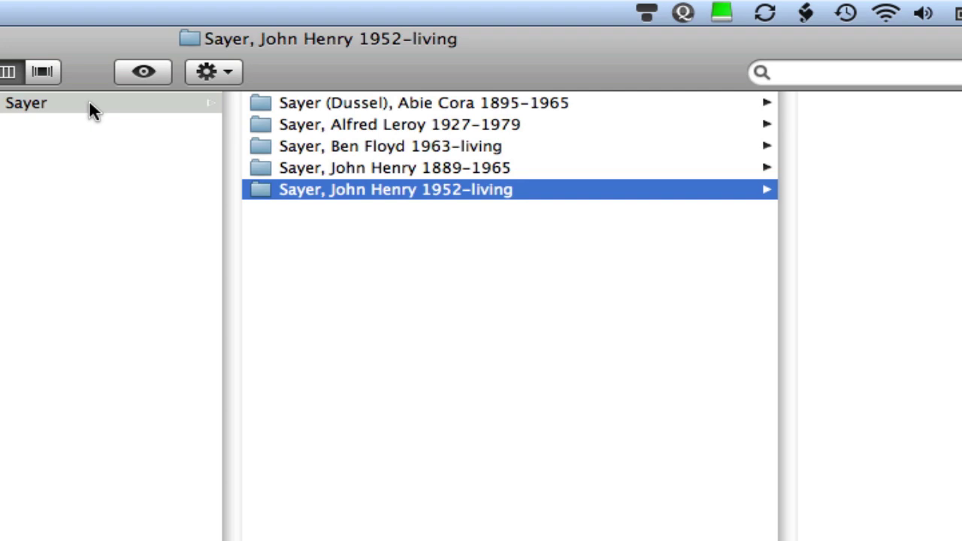
# Create a new folder named 'May Be Related' in the Sayer folder.
pyautogui.click(89, 109)
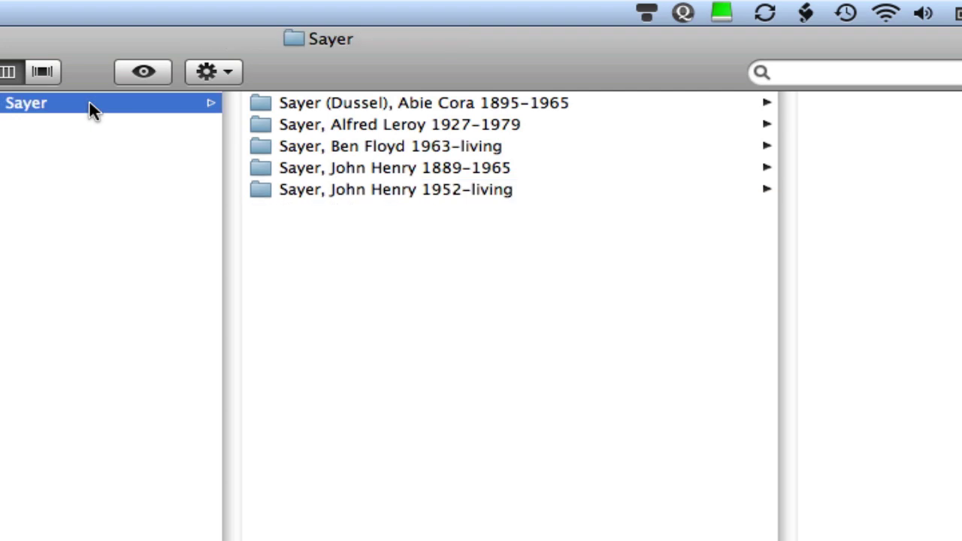
pyautogui.press('super+shift+n')
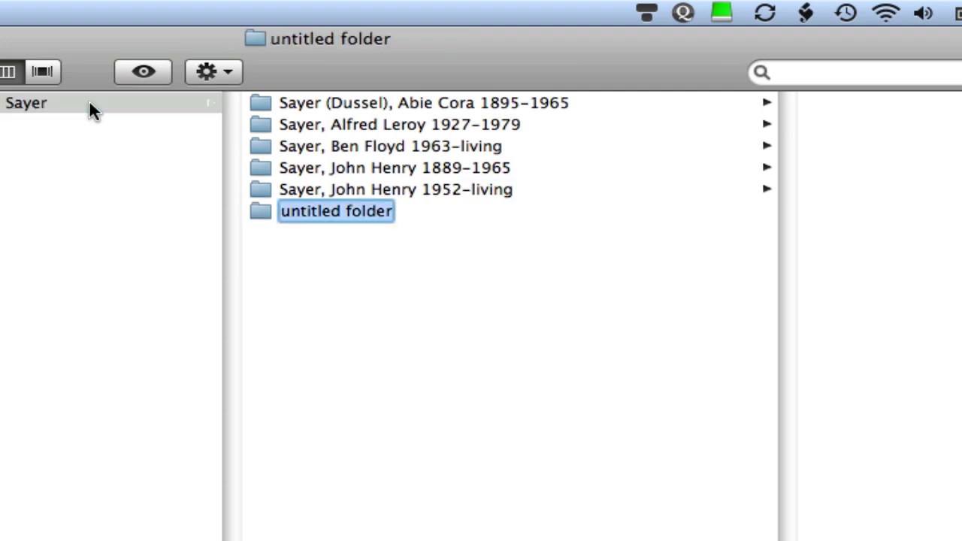
pyautogui.write('May B')
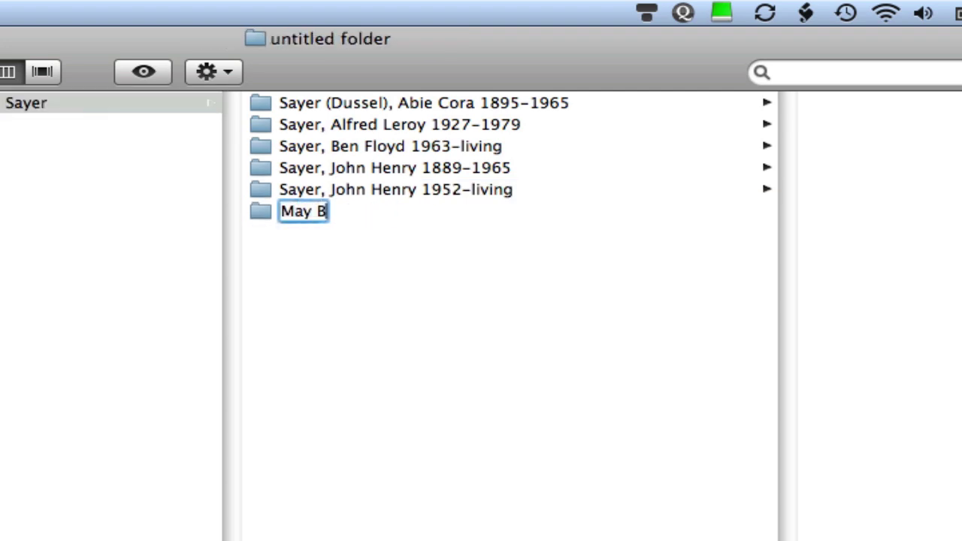
pyautogui.write('e Relat')
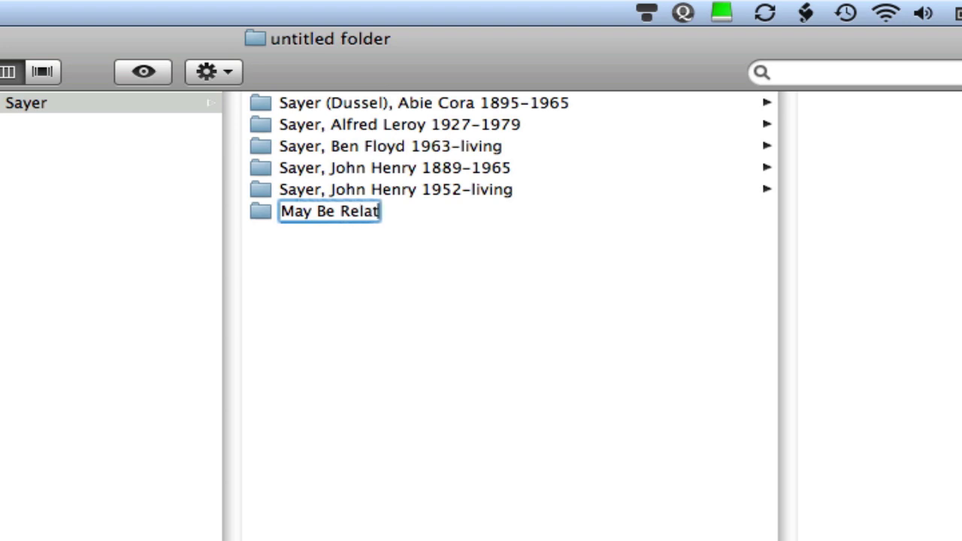
pyautogui.write('ed')
pyautogui.press('Return')
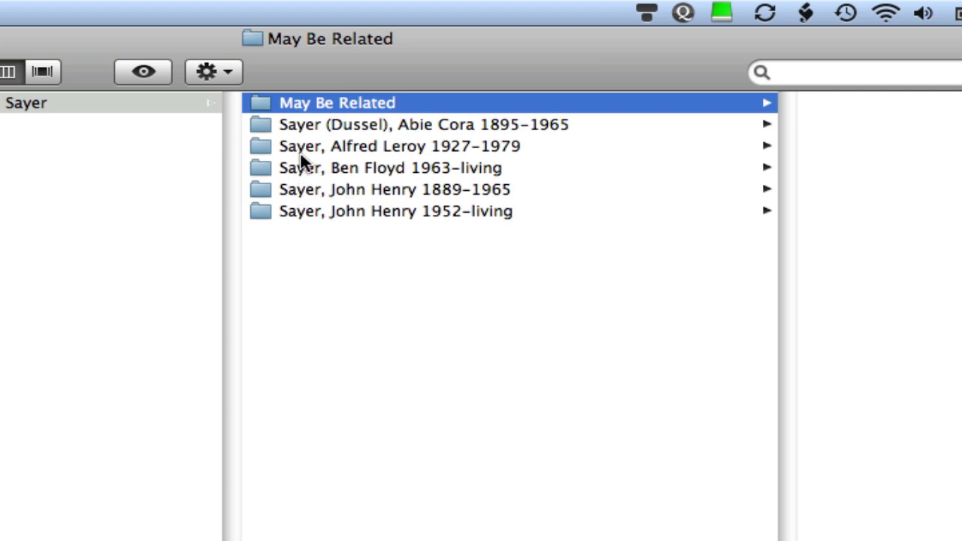
# Prefix the 'May Be Related' folder name with '!' so it becomes '!May Be Related'.
pyautogui.click(298, 103)
pyautogui.press('Left')
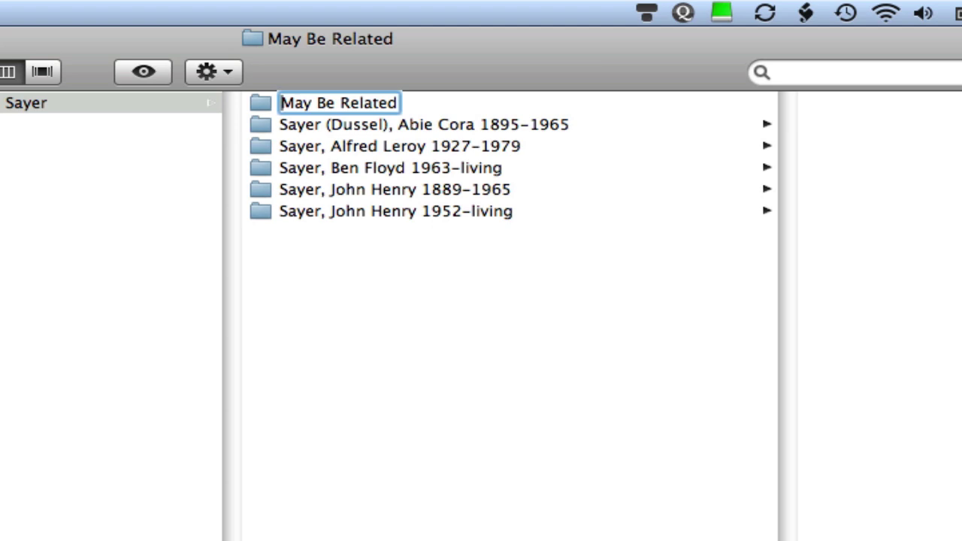
pyautogui.write('!')
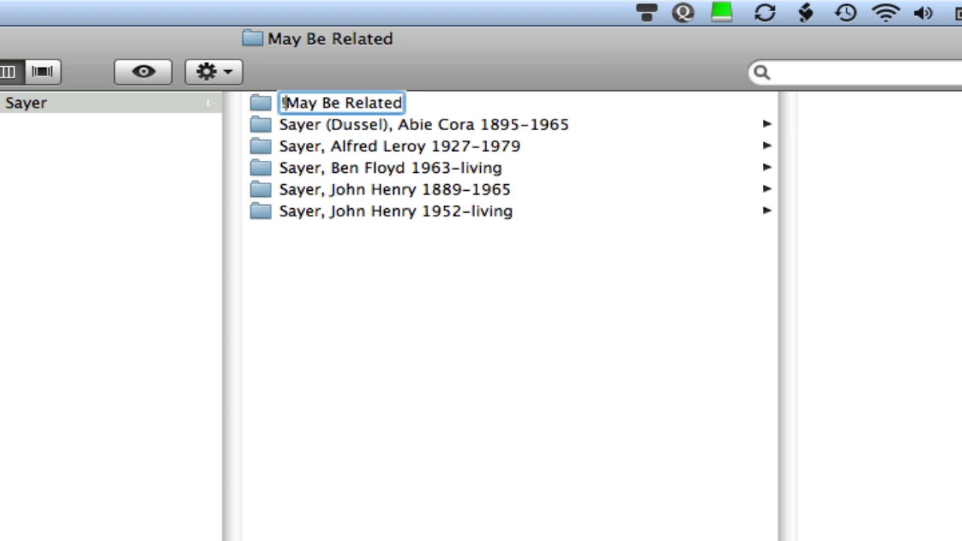
pyautogui.press('Return')
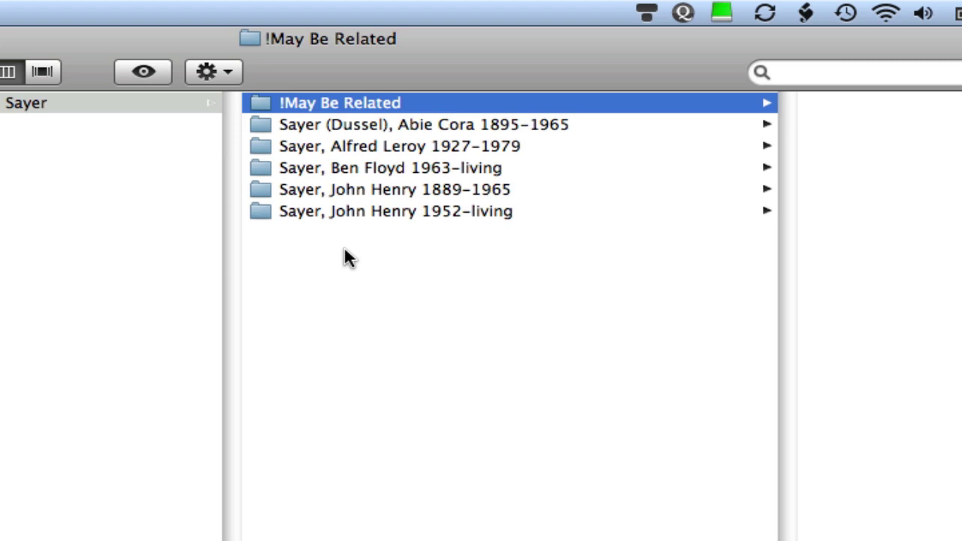
pyautogui.press('Left')
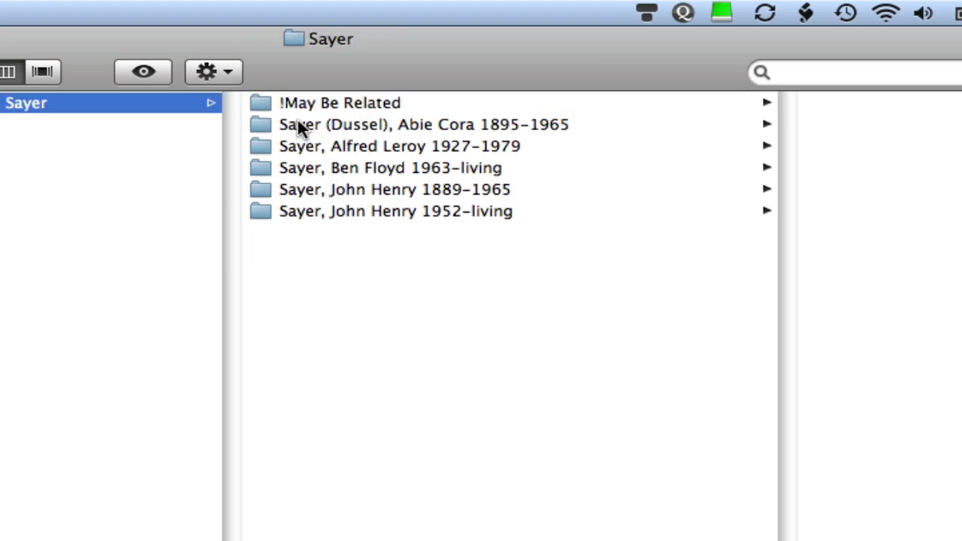